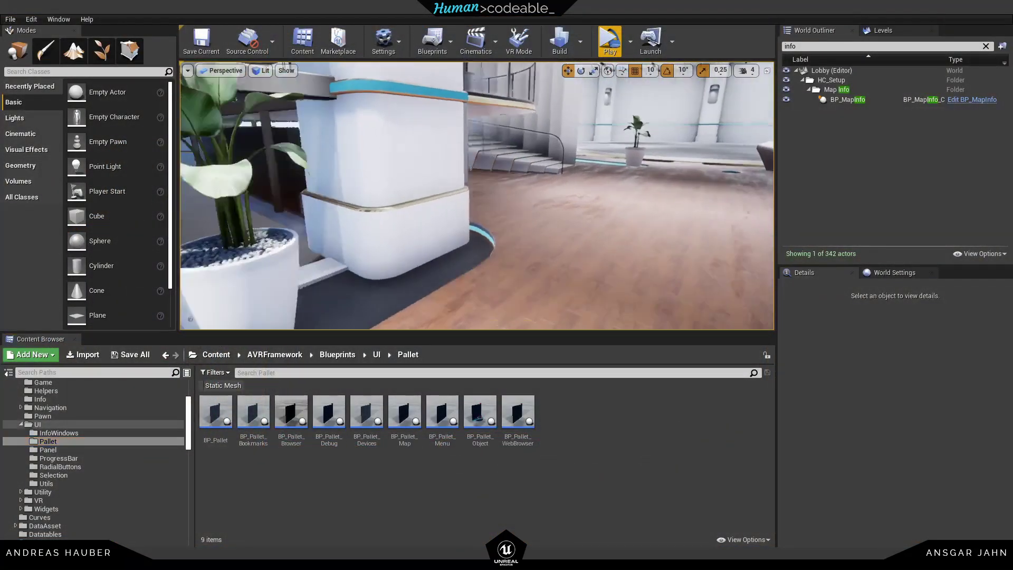
Place BP_Pallet_Object in front of the white pillar, scaled to 5.25 and rotated about 100° around Z
{"action": "left_click", "coordinate": [480, 414]}
{"action": "left_click_drag", "start_coordinate": [481, 417], "coordinate": [514, 131]}
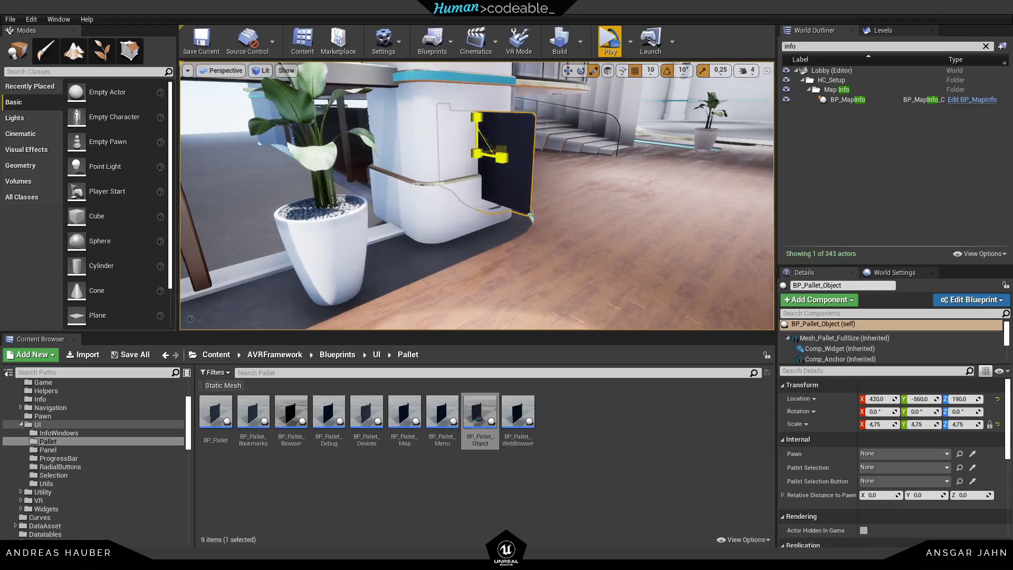
{"action": "left_click_drag", "start_coordinate": [492, 165], "coordinate": [516, 162]}
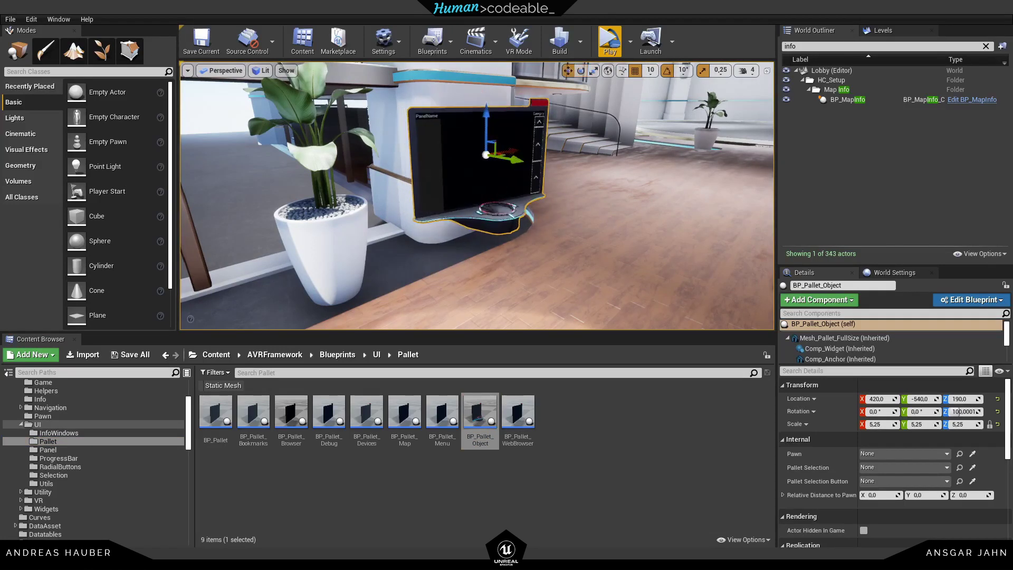
Raise the pallet to a Z location of 220 and enlarge the level viewport
{"action": "left_click_drag", "start_coordinate": [488, 122], "coordinate": [488, 101]}
{"action": "right_click_drag", "start_coordinate": [487, 101], "coordinate": [422, 100]}
{"action": "key", "text": "s"}
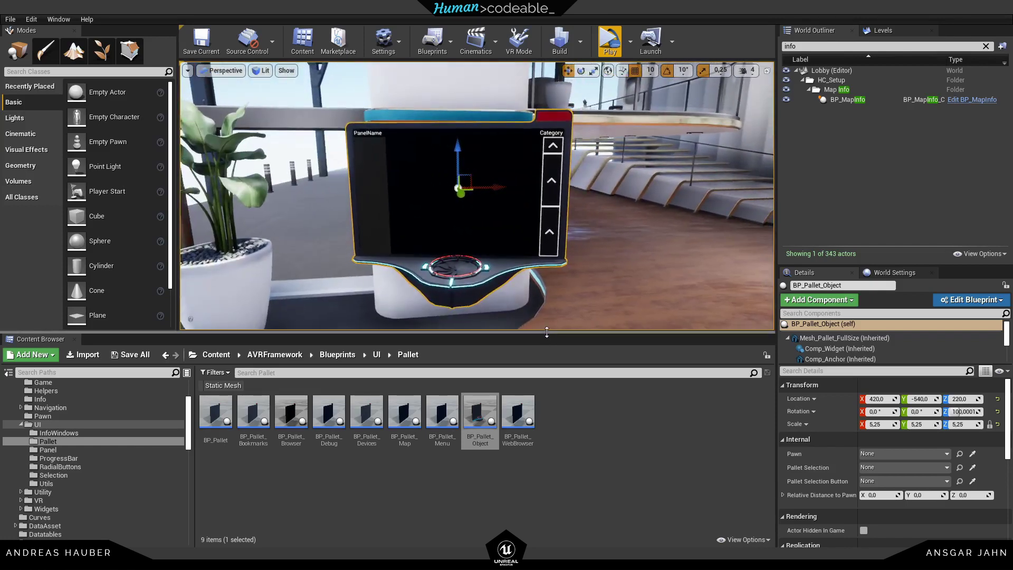
{"action": "left_click_drag", "start_coordinate": [547, 331], "coordinate": [465, 381]}
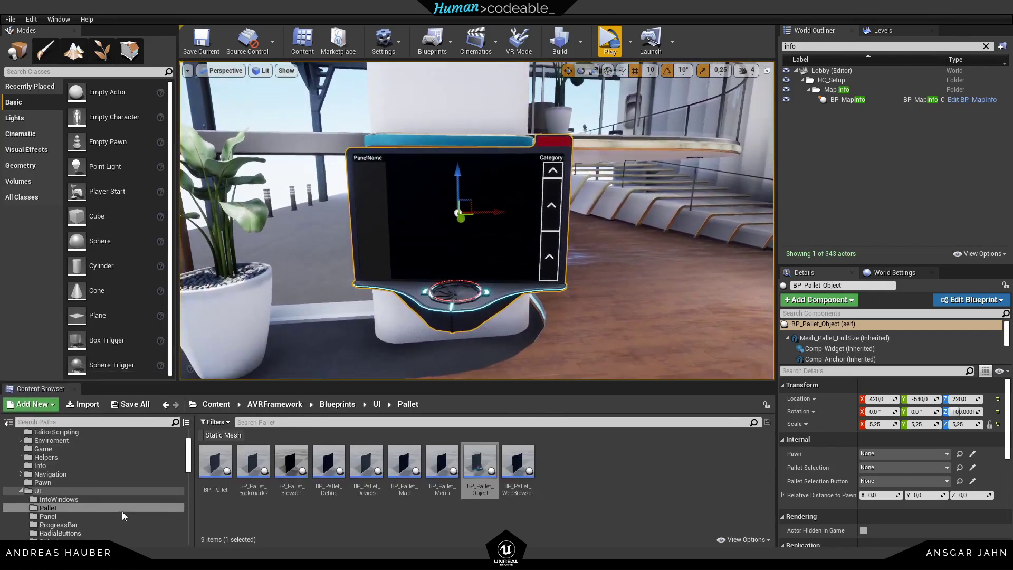
Examine the DA_Actor_CeilingLight_Round data asset in Demospace's DataAssets/Objects/Lights folder and return to the level
{"action": "scroll", "coordinate": [122, 513], "scroll_direction": "up", "scroll_amount": 2}
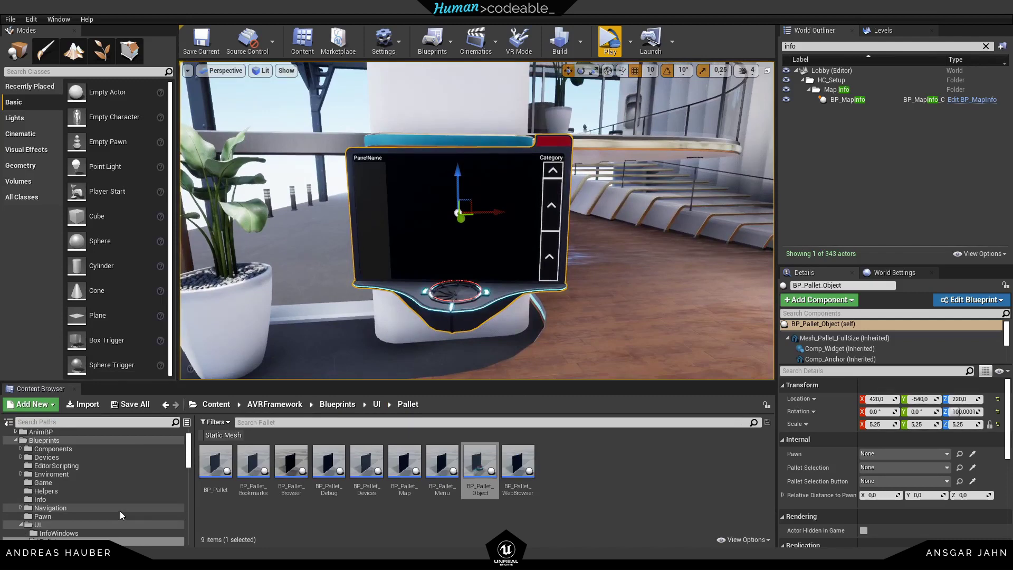
{"action": "scroll", "coordinate": [116, 509], "scroll_direction": "down", "scroll_amount": 5}
{"action": "scroll", "coordinate": [100, 506], "scroll_direction": "down", "scroll_amount": 3}
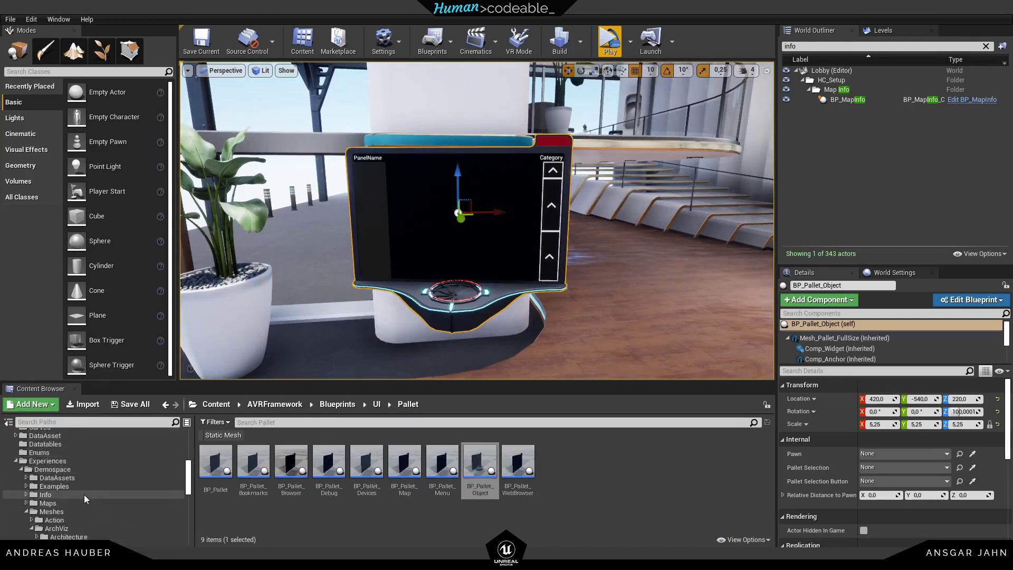
{"action": "left_click", "coordinate": [32, 478]}
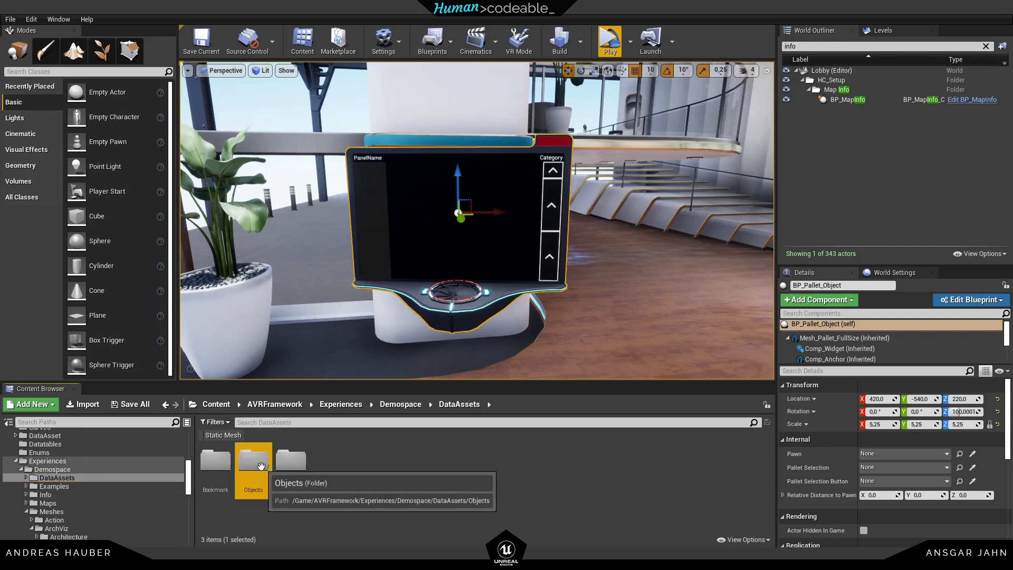
{"action": "double_click", "coordinate": [251, 488]}
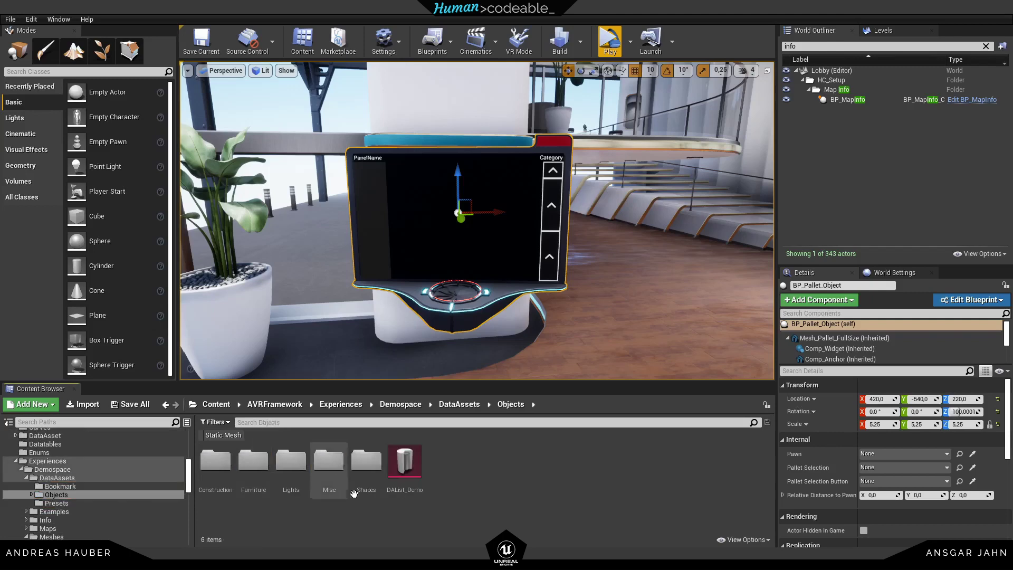
{"action": "double_click", "coordinate": [289, 461]}
{"action": "double_click", "coordinate": [227, 488]}
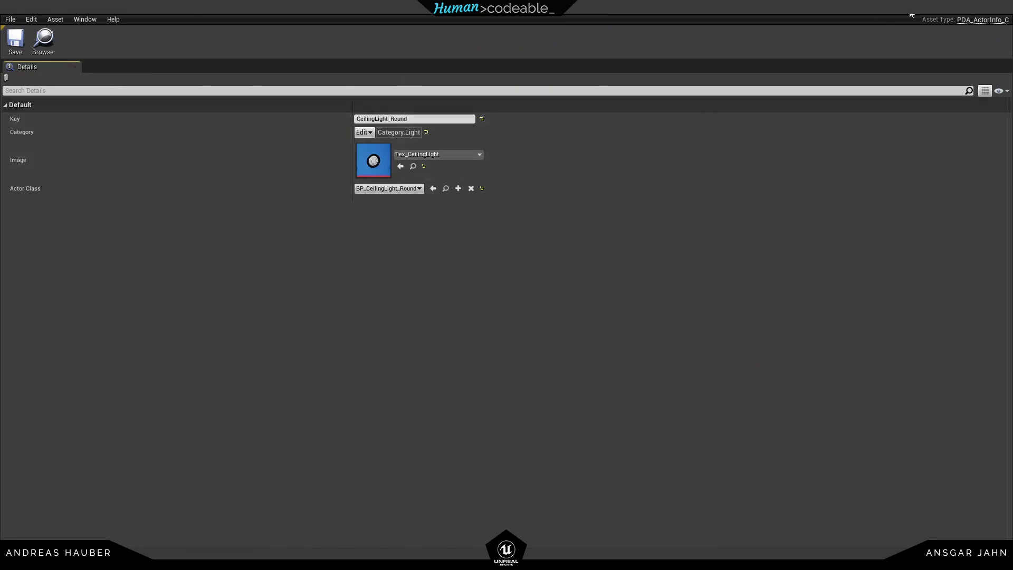
{"action": "left_click", "coordinate": [931, 16]}
{"action": "left_click", "coordinate": [74, 16]}
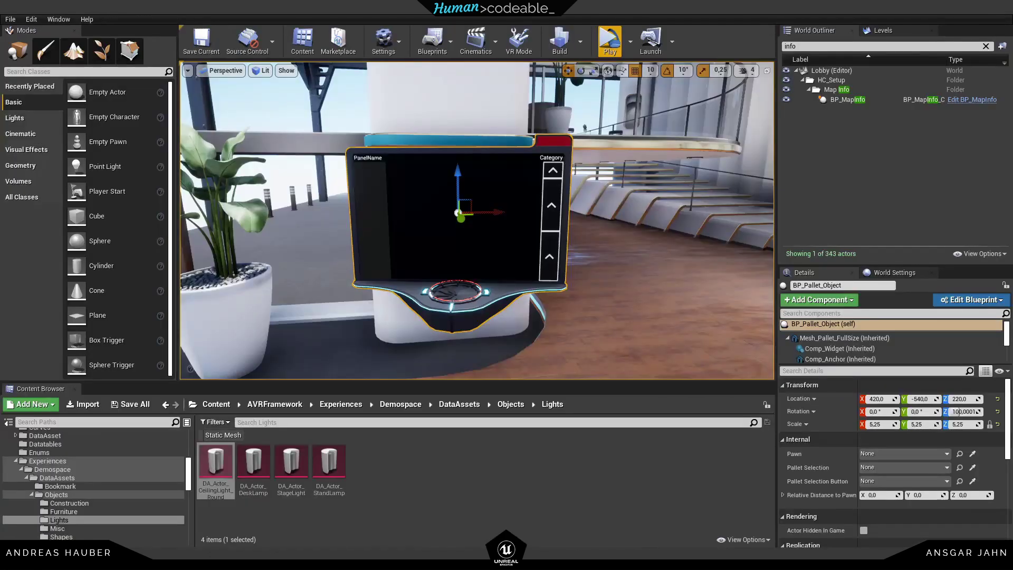
Rotate the pallet to about 90° around Z so that it faces squarely away from the pillar
{"action": "right_click_drag", "start_coordinate": [477, 221], "coordinate": [453, 274]}
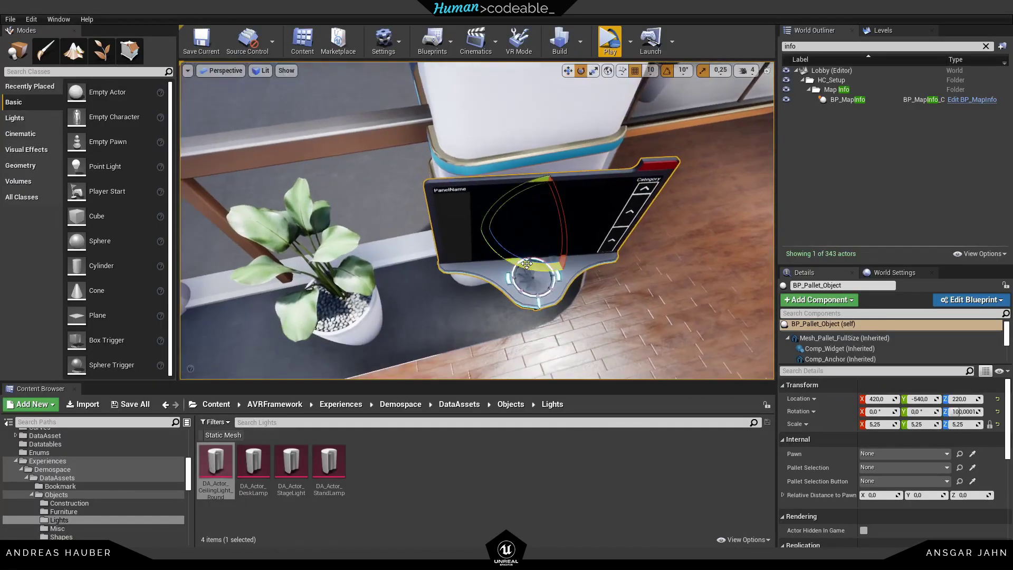
{"action": "left_click_drag", "start_coordinate": [527, 263], "coordinate": [567, 254]}
{"action": "right_click_drag", "start_coordinate": [567, 253], "coordinate": [587, 220]}
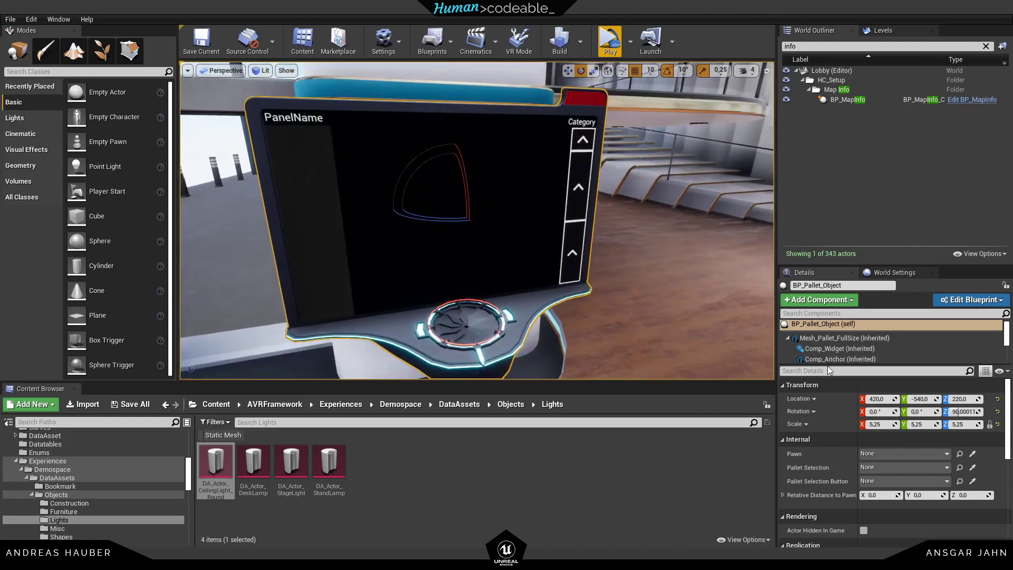
Assign DAList_Devices as the DA List of the pallet's Comp_UI_Pallet, integrate it and review the Available Objects
{"action": "mouse_move", "coordinate": [827, 365]}
{"action": "left_mouse_down"}
{"action": "mouse_move", "coordinate": [808, 488]}
{"action": "mouse_move", "coordinate": [830, 351]}
{"action": "left_mouse_up"}
{"action": "left_click", "coordinate": [837, 448]}
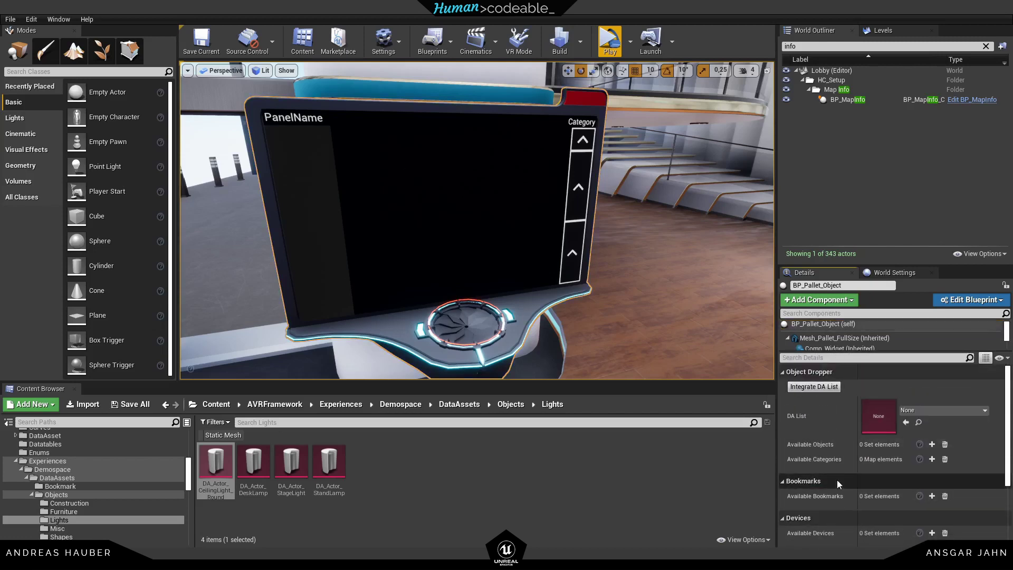
{"action": "left_click", "coordinate": [922, 411]}
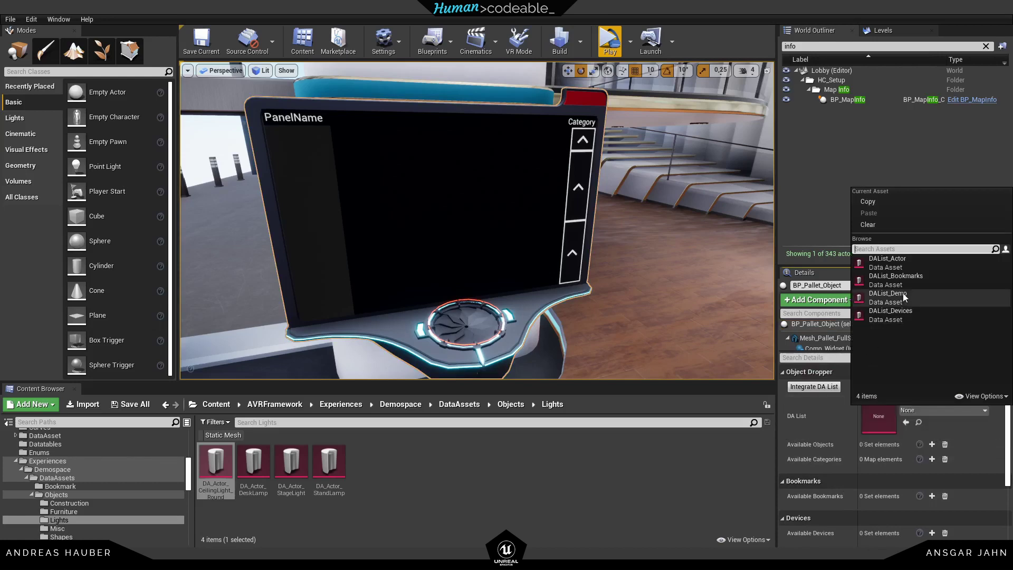
{"action": "left_click", "coordinate": [904, 316]}
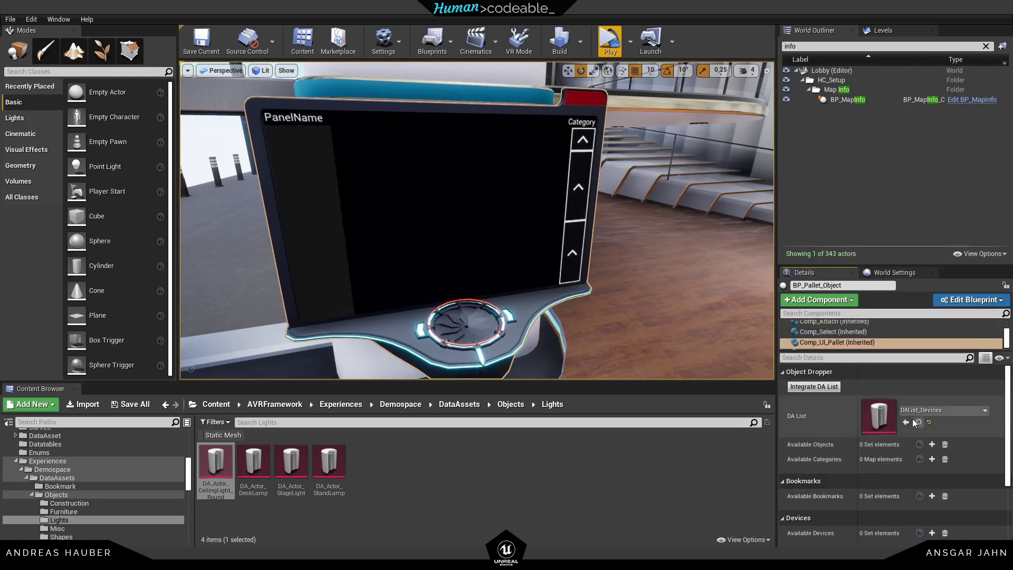
{"action": "left_click", "coordinate": [782, 444]}
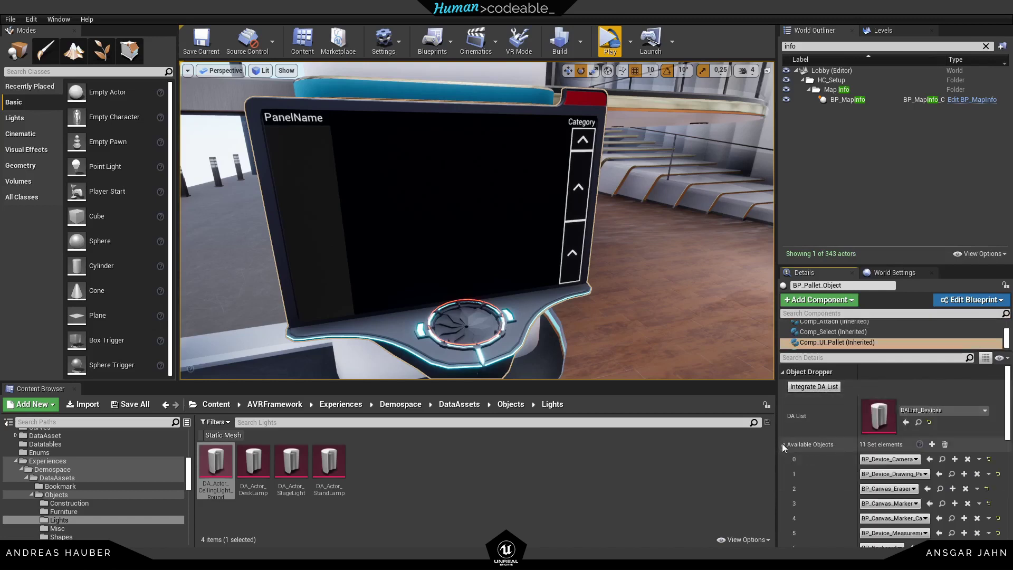
{"action": "scroll", "coordinate": [808, 446], "scroll_direction": "down", "scroll_amount": 2}
{"action": "scroll", "coordinate": [887, 446], "scroll_direction": "down", "scroll_amount": 3}
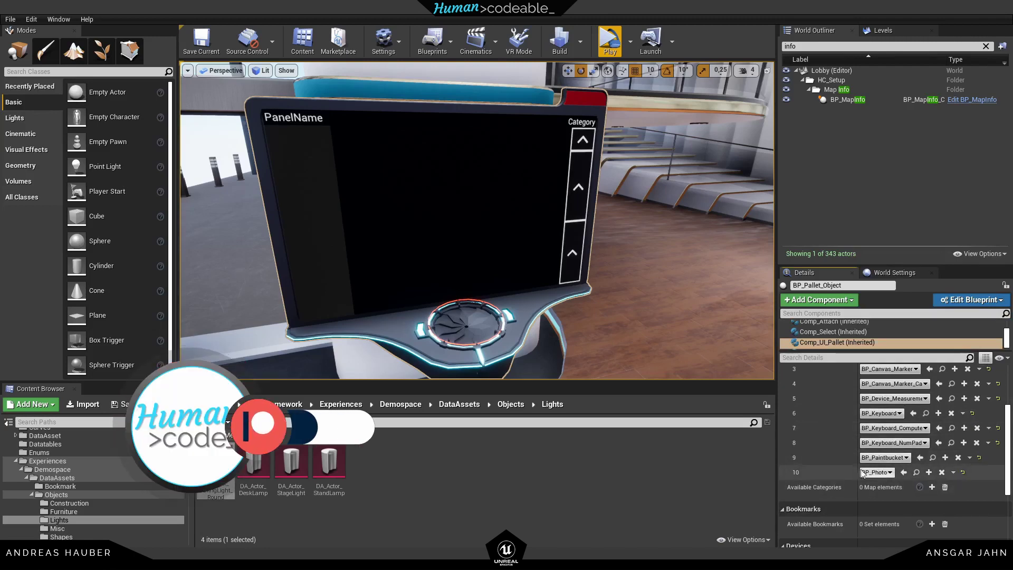
{"action": "scroll", "coordinate": [849, 464], "scroll_direction": "up", "scroll_amount": 2}
{"action": "scroll", "coordinate": [850, 464], "scroll_direction": "down", "scroll_amount": 3}
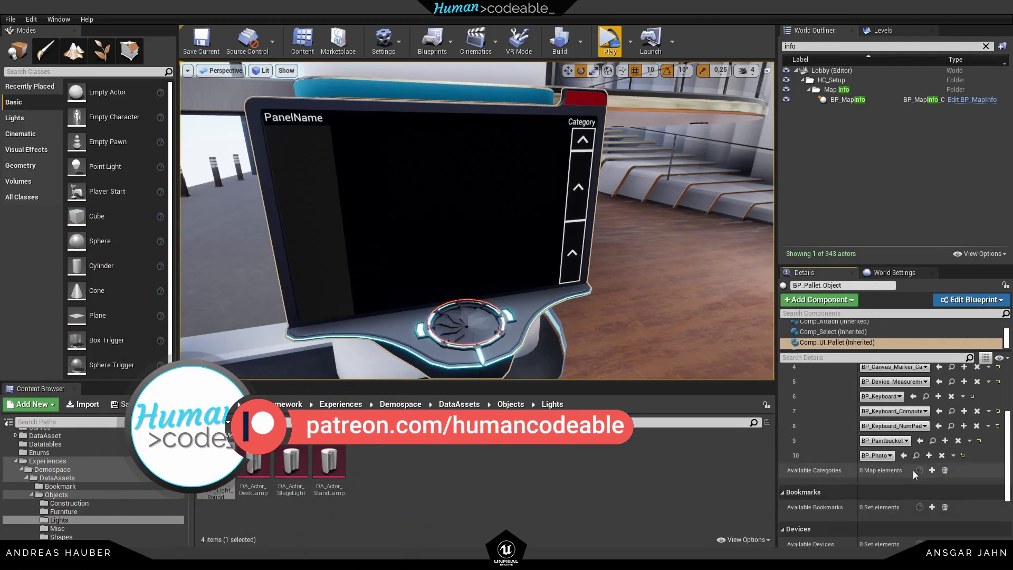
Add an Available Categories element with the Tex_Pallet_Object_Category_Misc_Background texture as its value
{"action": "left_click", "coordinate": [782, 470]}
{"action": "left_click", "coordinate": [793, 485]}
{"action": "scroll", "coordinate": [891, 475], "scroll_direction": "down", "scroll_amount": 2}
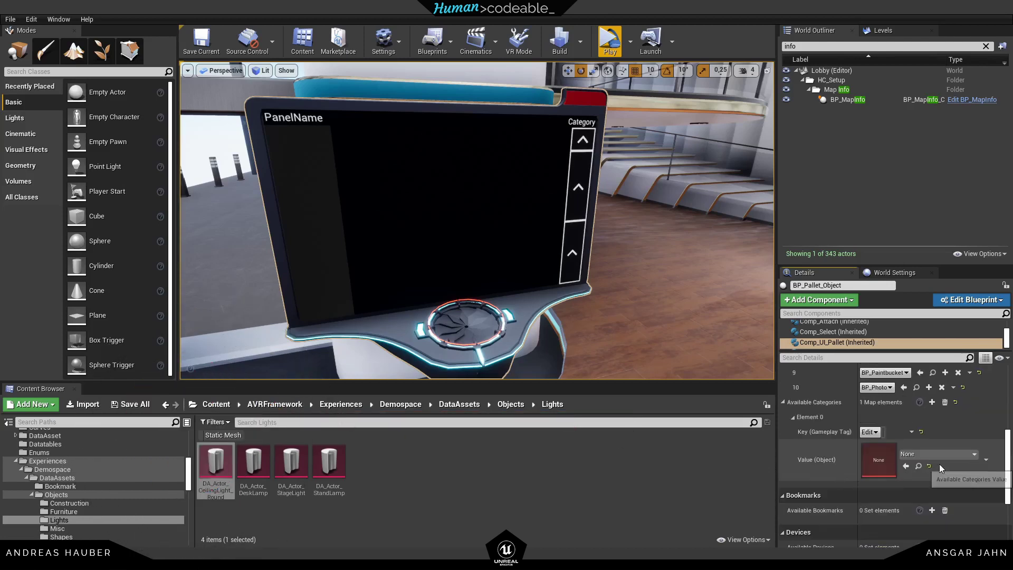
{"action": "left_click", "coordinate": [929, 457]}
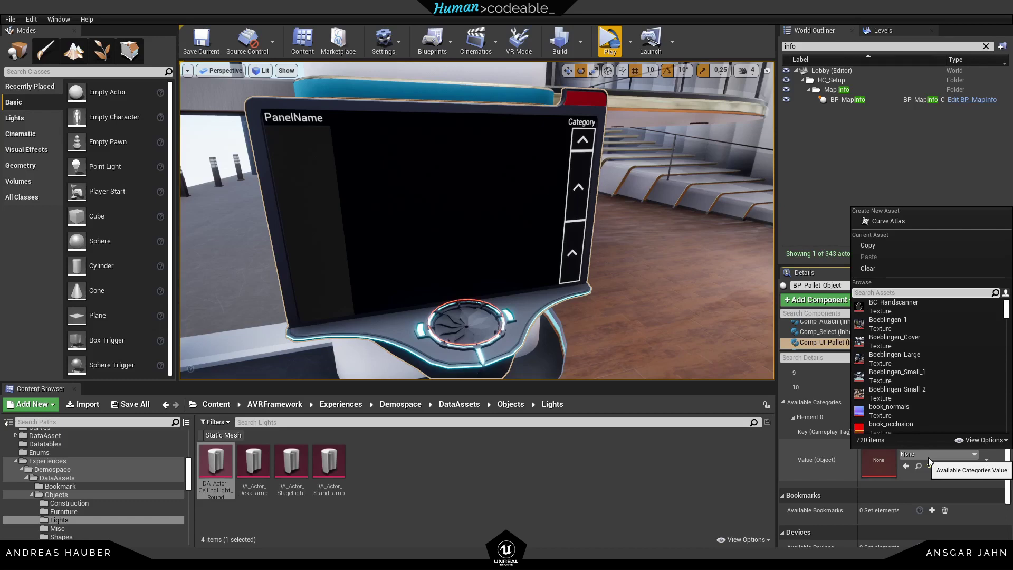
{"action": "type", "text": "mish"}
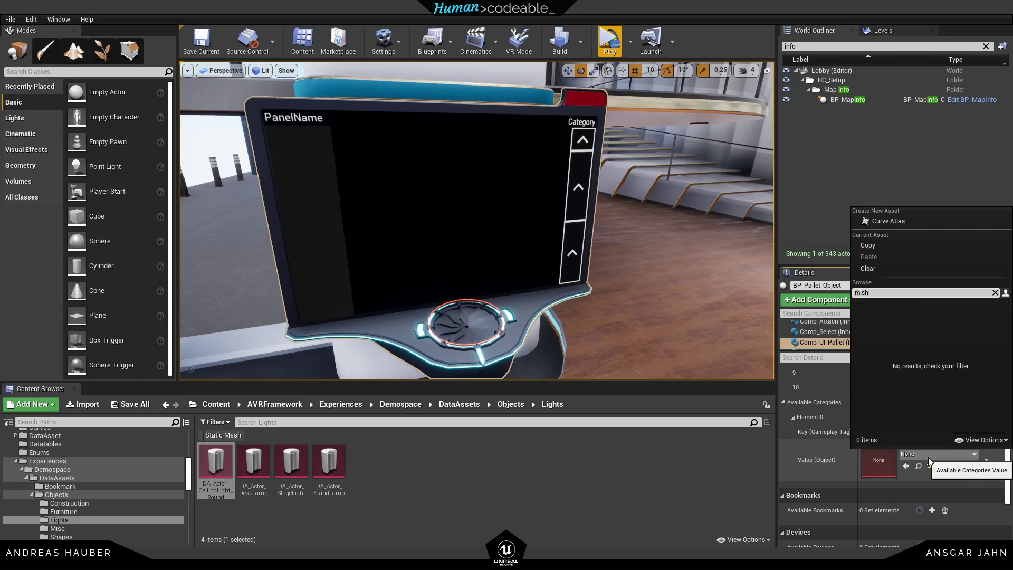
{"action": "key", "text": "BackSpace"}
{"action": "type", "text": "c"}
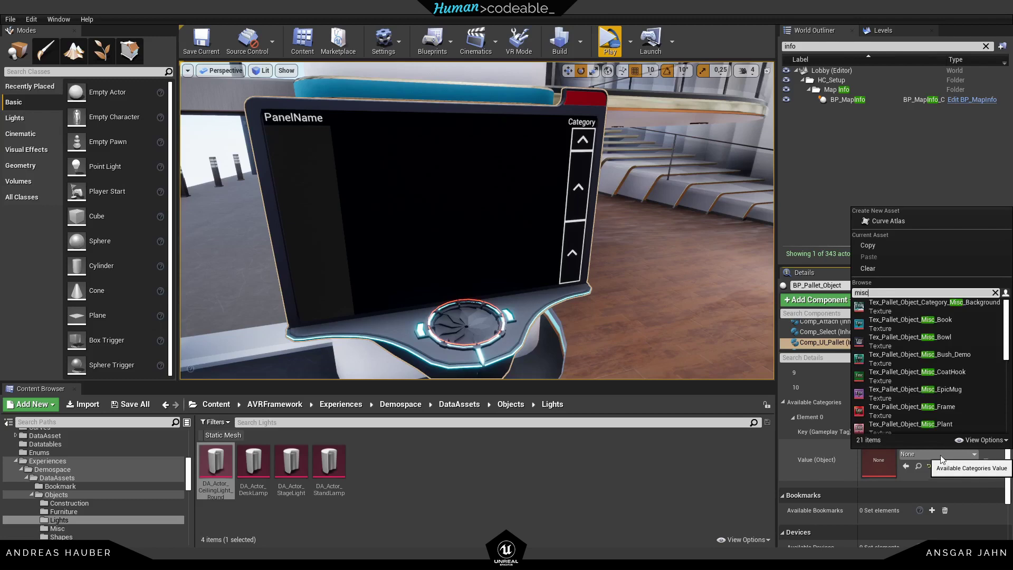
{"action": "left_click", "coordinate": [961, 308]}
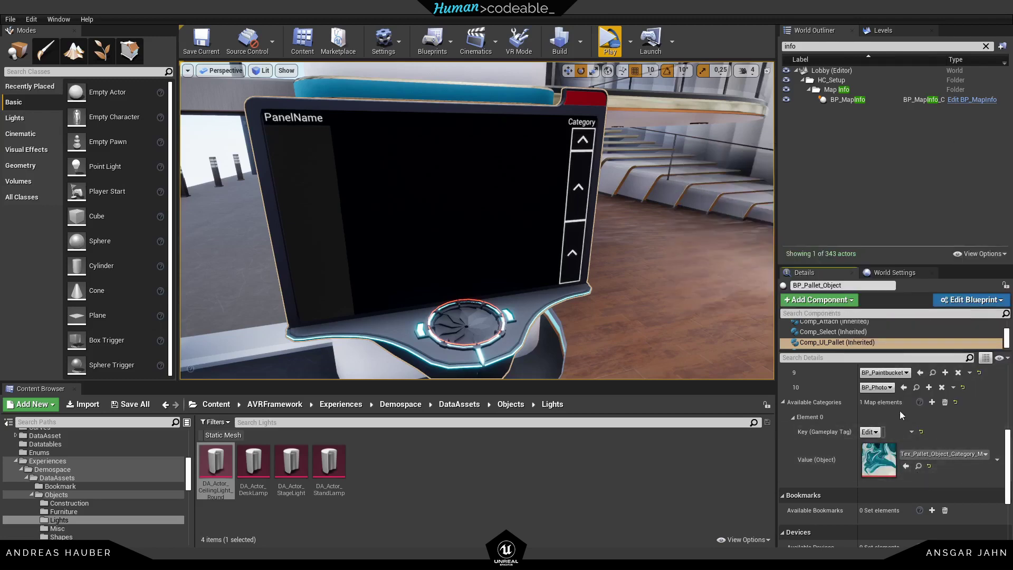
Set the new category element's gameplay tag key to Devices under Category
{"action": "left_click", "coordinate": [869, 432]}
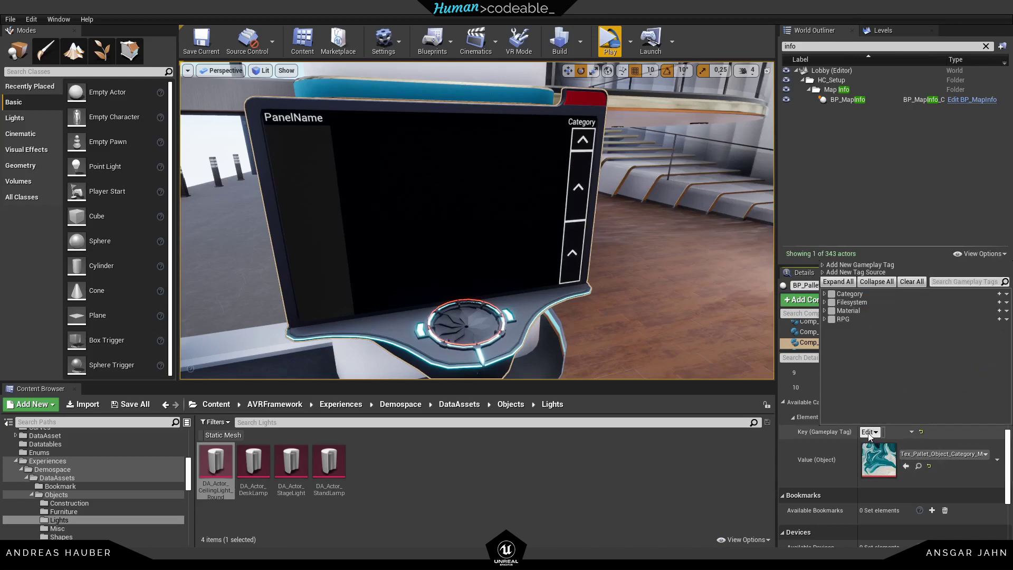
{"action": "left_click", "coordinate": [824, 293]}
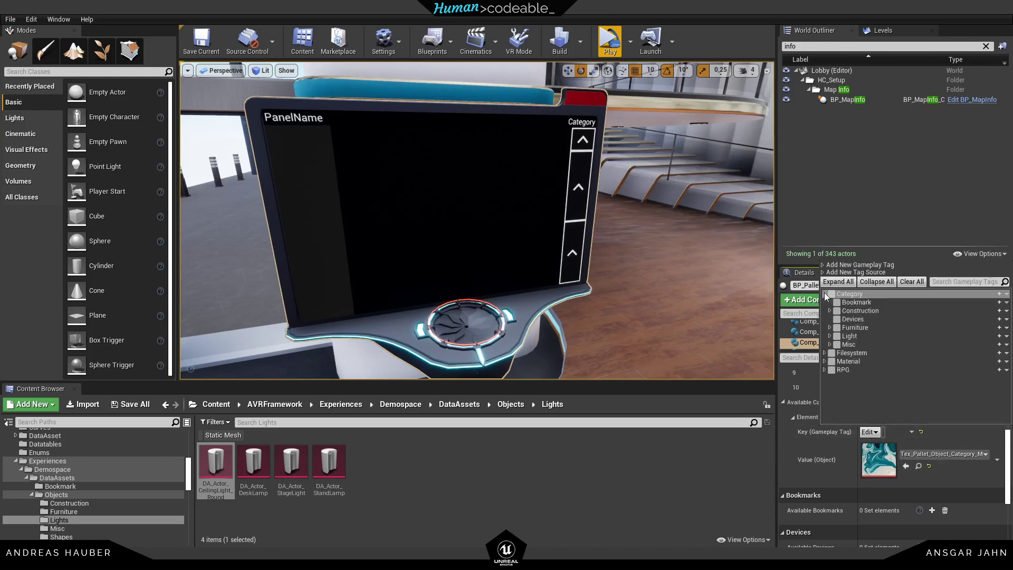
{"action": "left_click", "coordinate": [829, 344]}
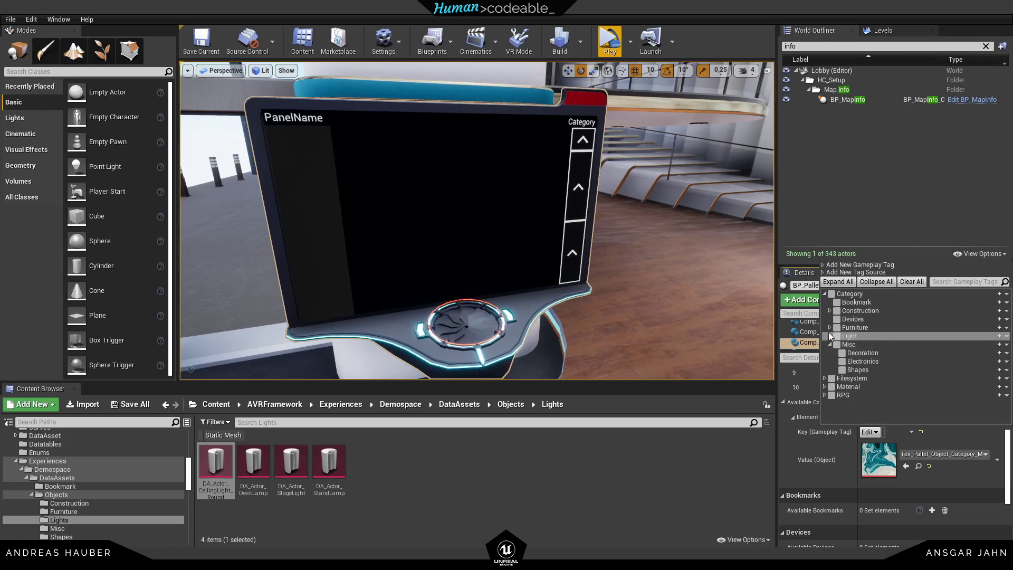
{"action": "left_click", "coordinate": [837, 319]}
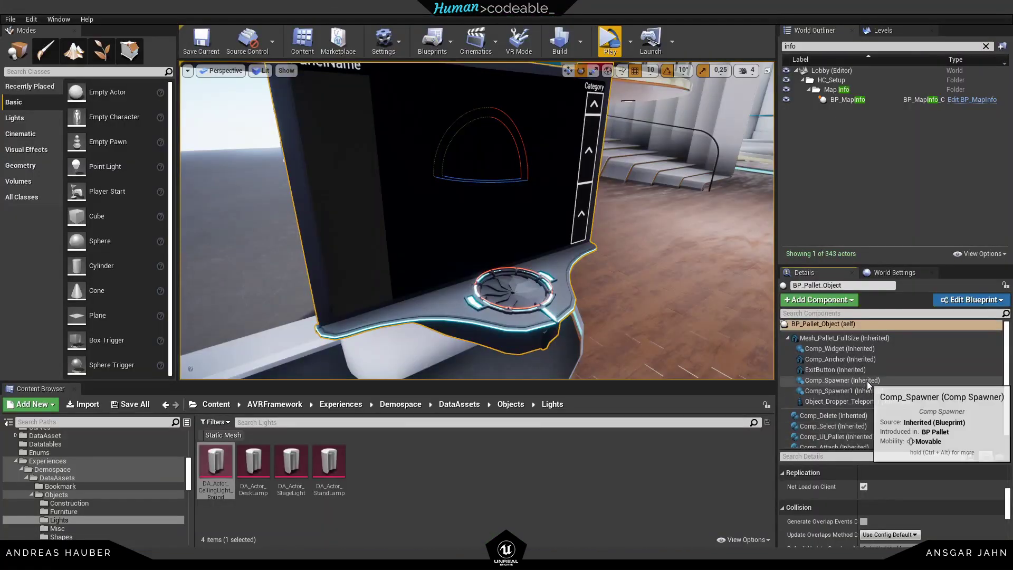
Select the pallet's Comp_Spawner component and examine its size and spawn particle settings
{"action": "left_click", "coordinate": [867, 380]}
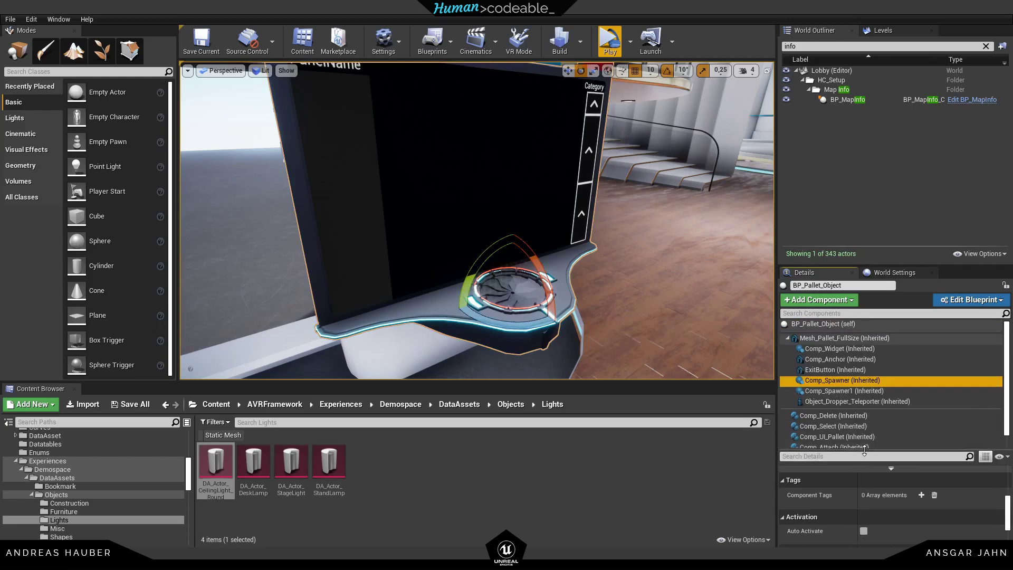
{"action": "scroll", "coordinate": [928, 467], "scroll_direction": "down", "scroll_amount": 3}
{"action": "scroll", "coordinate": [904, 467], "scroll_direction": "up", "scroll_amount": 5}
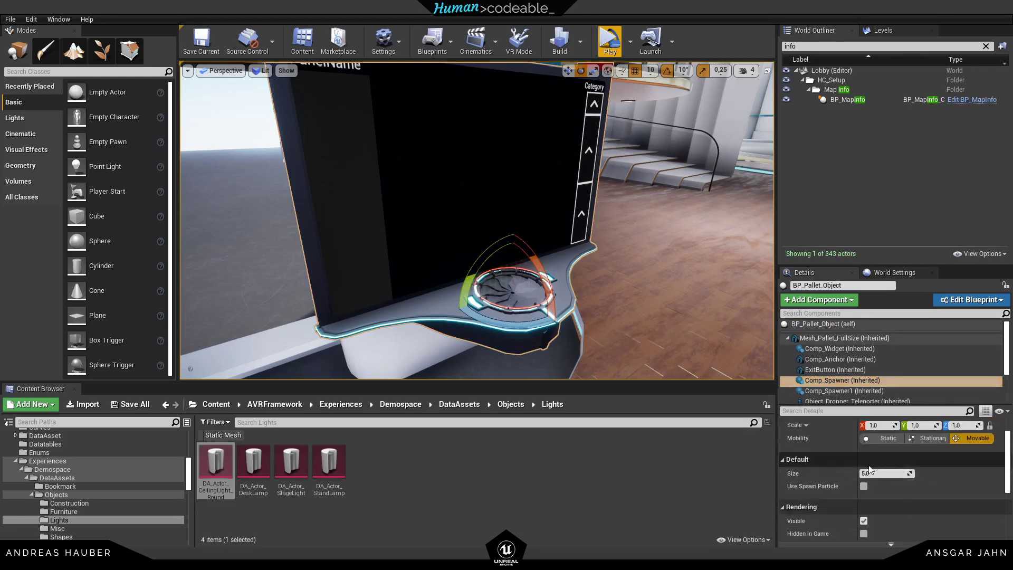
{"action": "mouse_move", "coordinate": [566, 315]}
{"action": "right_mouse_down"}
{"action": "mouse_move", "coordinate": [568, 284]}
{"action": "mouse_move", "coordinate": [606, 304]}
{"action": "mouse_move", "coordinate": [594, 356]}
{"action": "mouse_move", "coordinate": [580, 327]}
{"action": "right_mouse_up"}
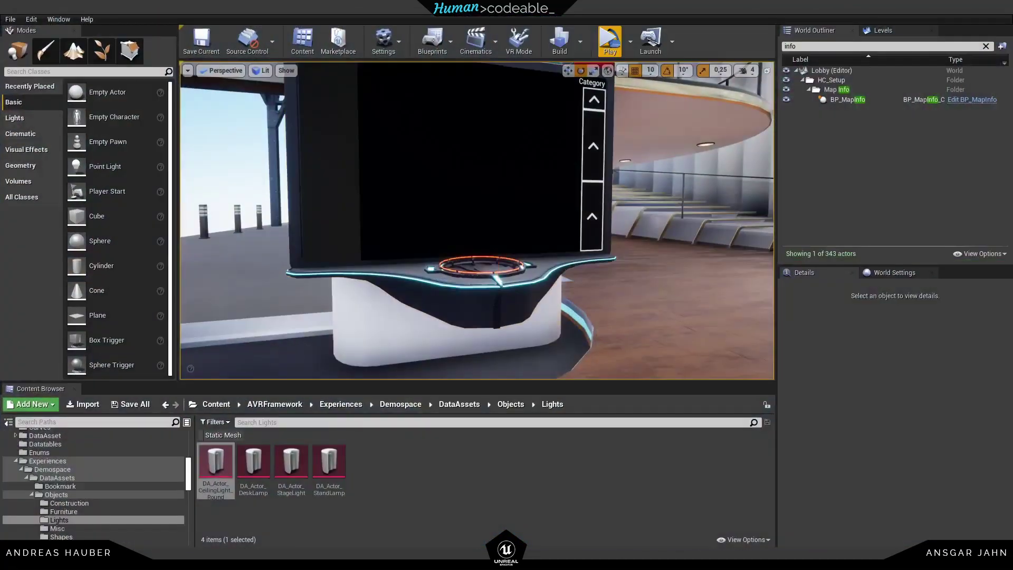
Return to the level editor and examine the settings of the pallet's Comp_Grab component
{"action": "left_click", "coordinate": [448, 174]}
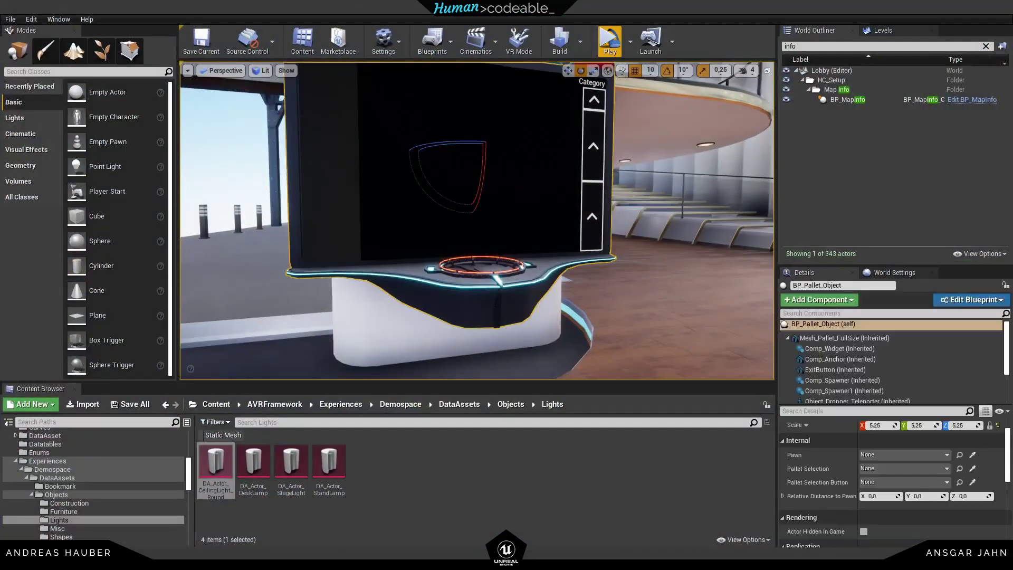
{"action": "scroll", "coordinate": [847, 383], "scroll_direction": "down", "scroll_amount": 2}
{"action": "left_click", "coordinate": [847, 387]}
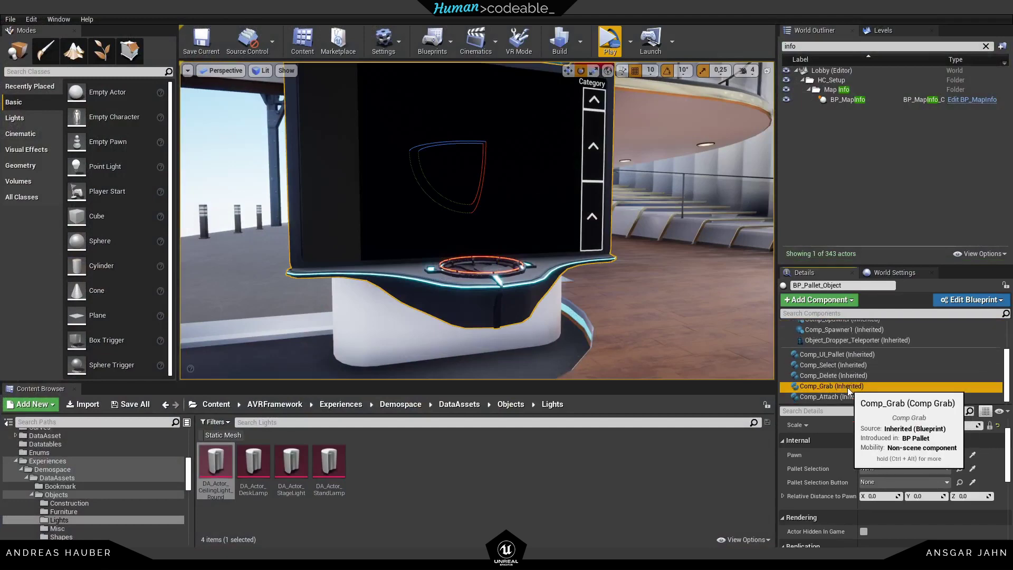
{"action": "scroll", "coordinate": [963, 479], "scroll_direction": "down", "scroll_amount": 5}
{"action": "scroll", "coordinate": [886, 477], "scroll_direction": "up", "scroll_amount": 2}
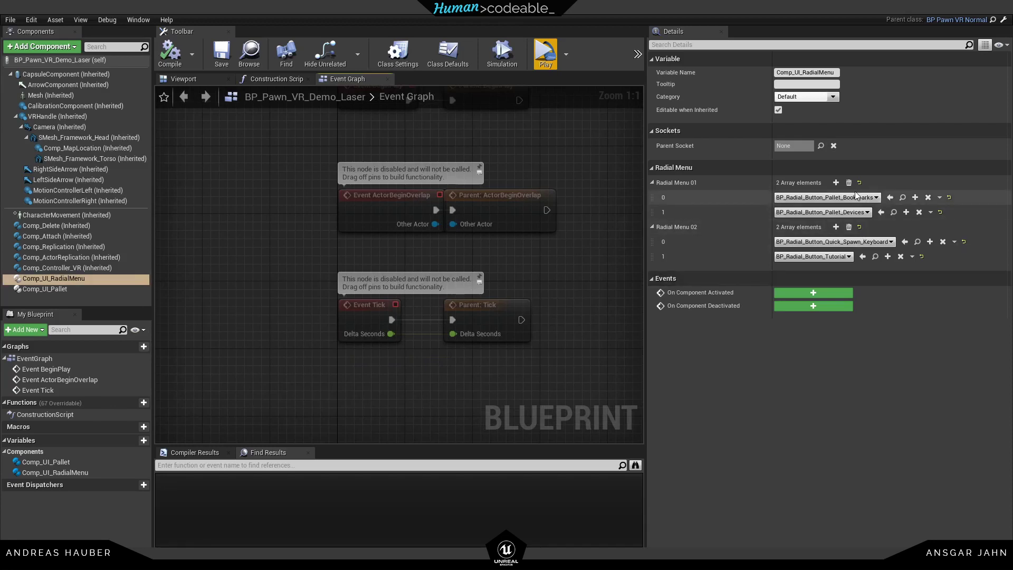
Set the first Radial Menu 01 entry of Comp_UI_RadialMenu to BP_Radial_Button_Pallet_Objects
{"action": "left_click", "coordinate": [866, 203]}
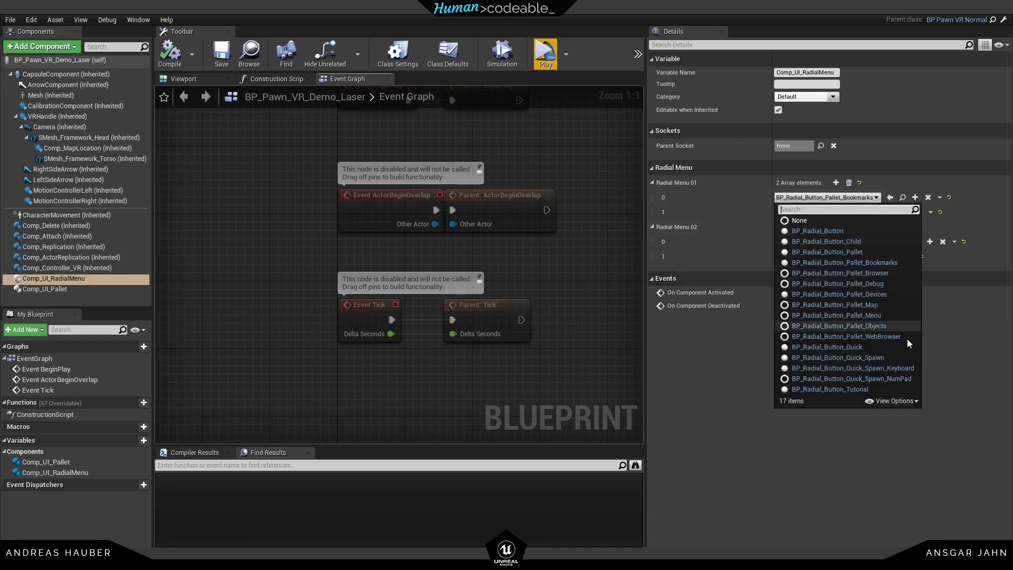
{"action": "left_click", "coordinate": [889, 326]}
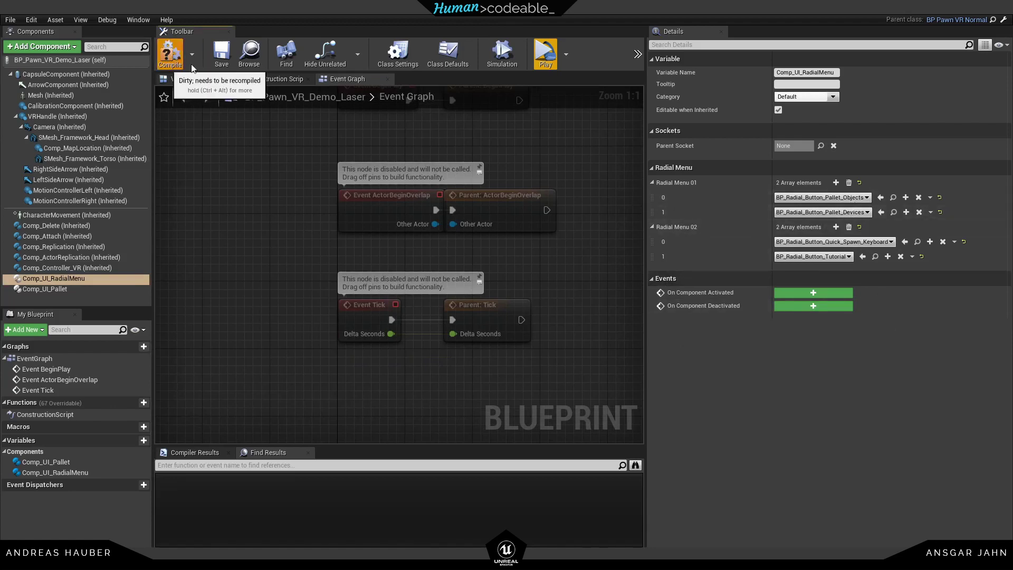
Compile the pawn, empty both radial menu arrays and add BP_Radial_Button_Pallet_Objects as the only Radial Menu 01 entry
{"action": "key", "text": "F7"}
{"action": "left_click", "coordinate": [849, 183]}
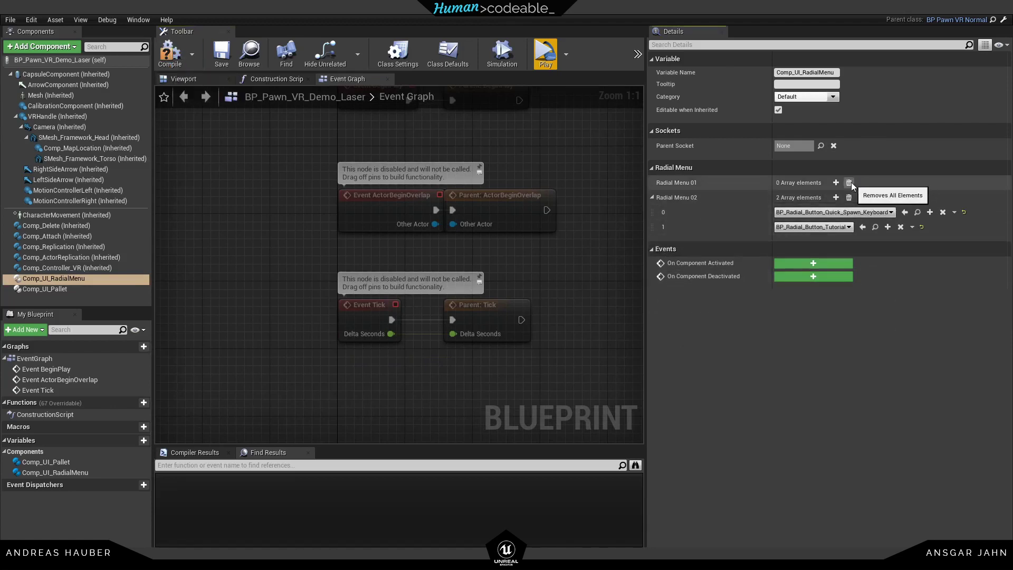
{"action": "left_click", "coordinate": [849, 197]}
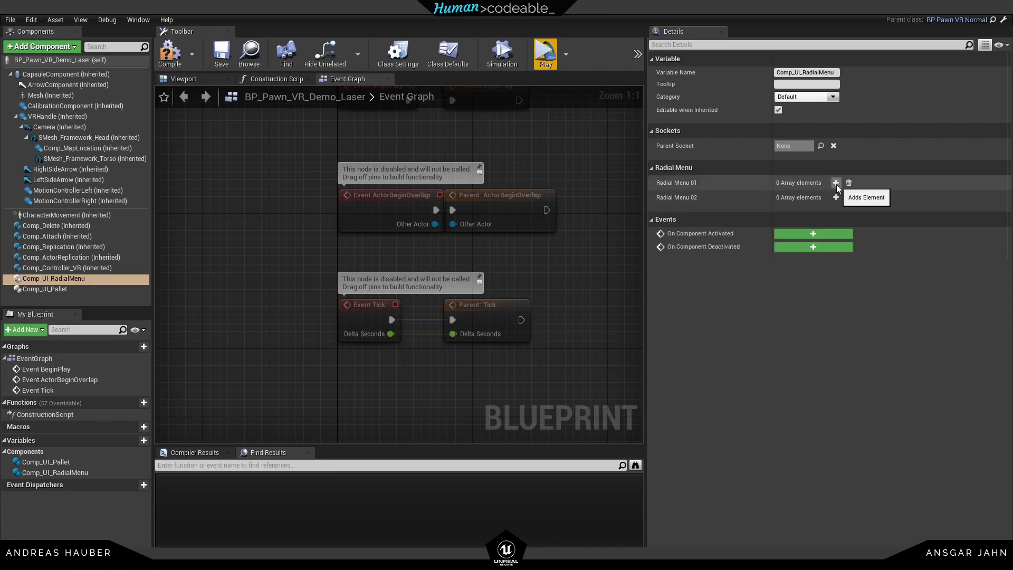
{"action": "left_click", "coordinate": [836, 183]}
{"action": "left_click", "coordinate": [791, 198]}
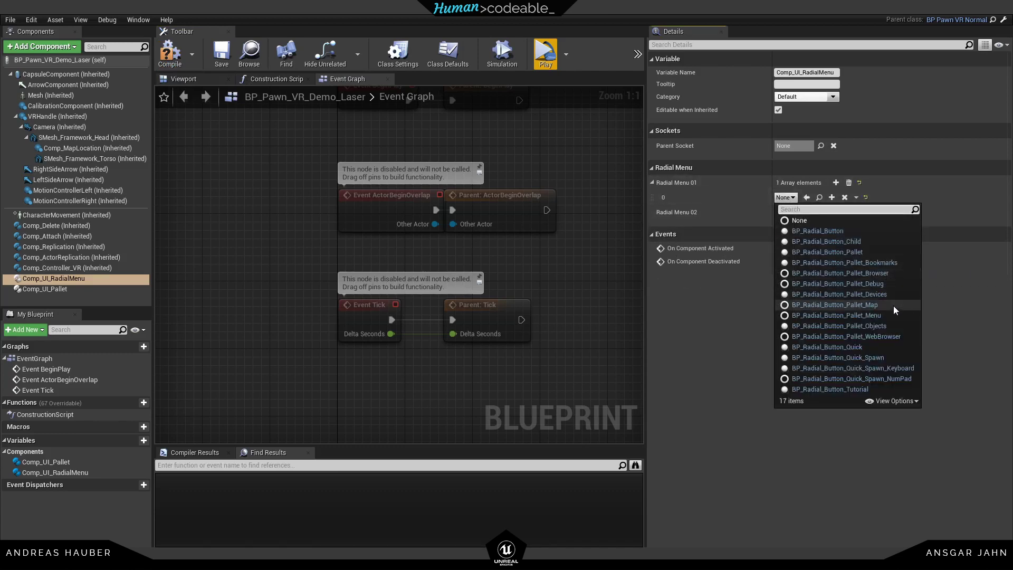
{"action": "left_click", "coordinate": [884, 326]}
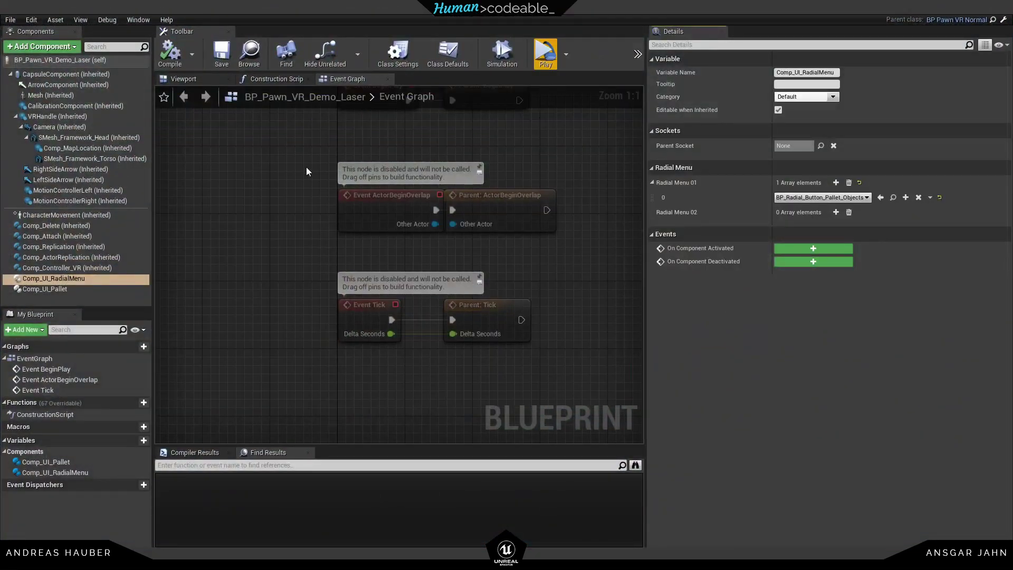
Set the DA List of Comp_UI_Pallet to DAList_Bookmarks and integrate it into the available objects
{"action": "left_click", "coordinate": [69, 290]}
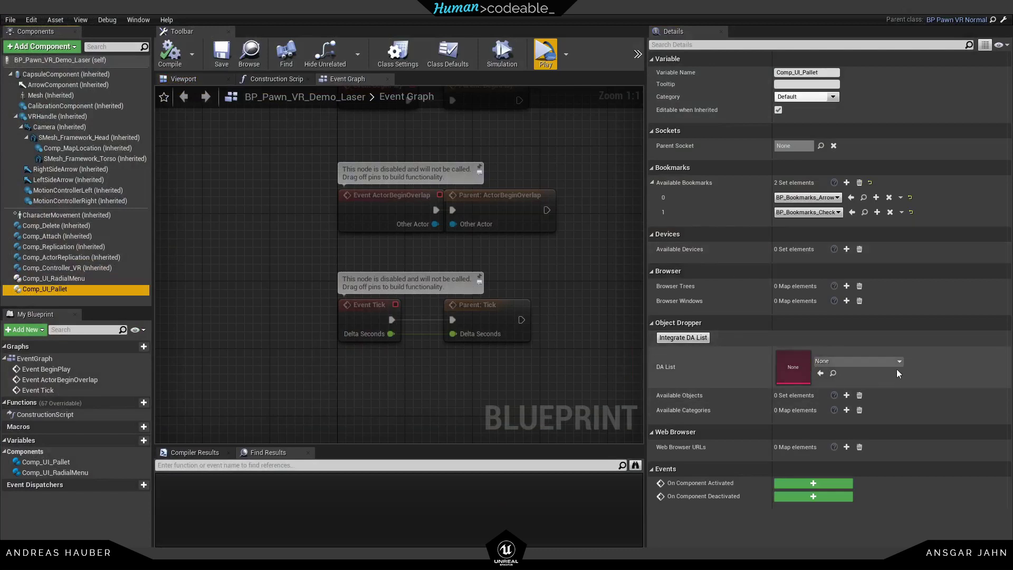
{"action": "left_click", "coordinate": [847, 361]}
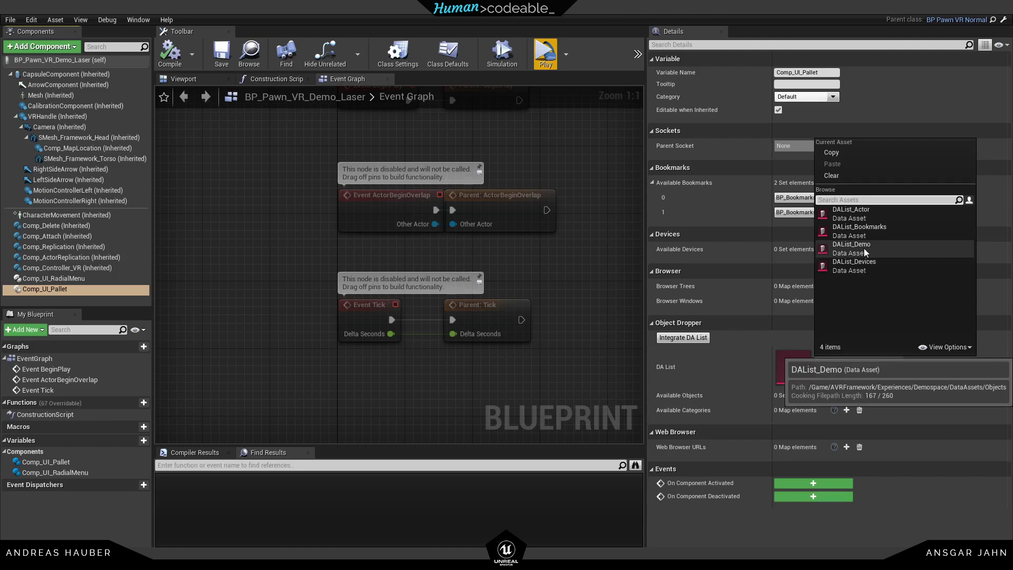
{"action": "left_click", "coordinate": [864, 230]}
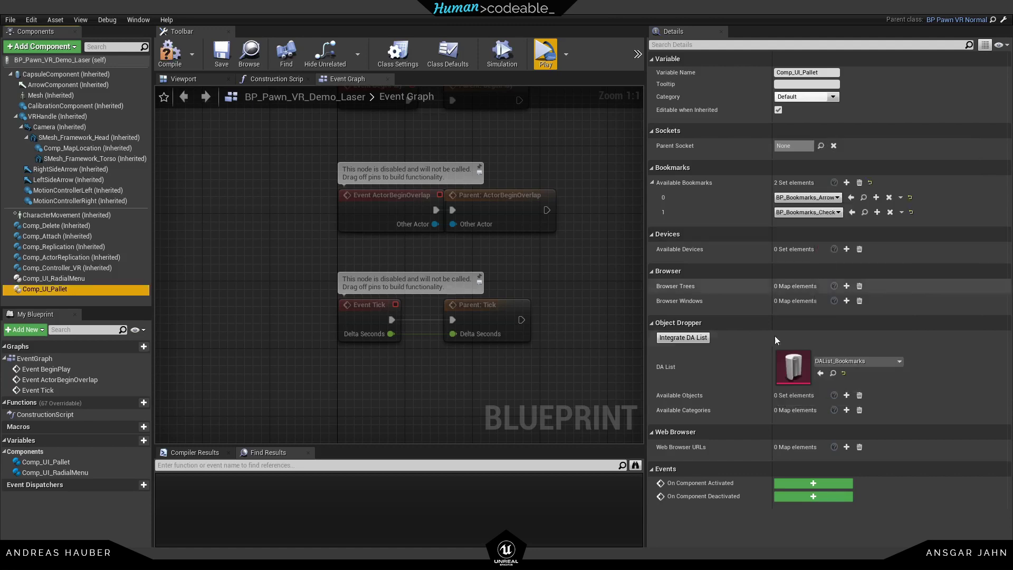
{"action": "left_click", "coordinate": [682, 338]}
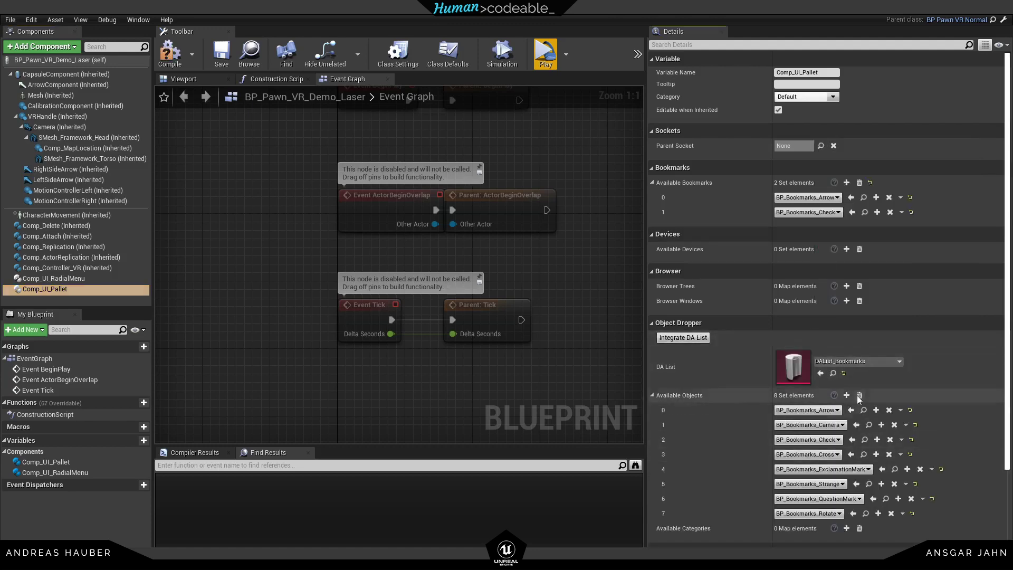
Add an element to Available Categories with the gameplay tag key Category.Bookmark and compile the pawn
{"action": "scroll", "coordinate": [829, 433], "scroll_direction": "down", "scroll_amount": 2}
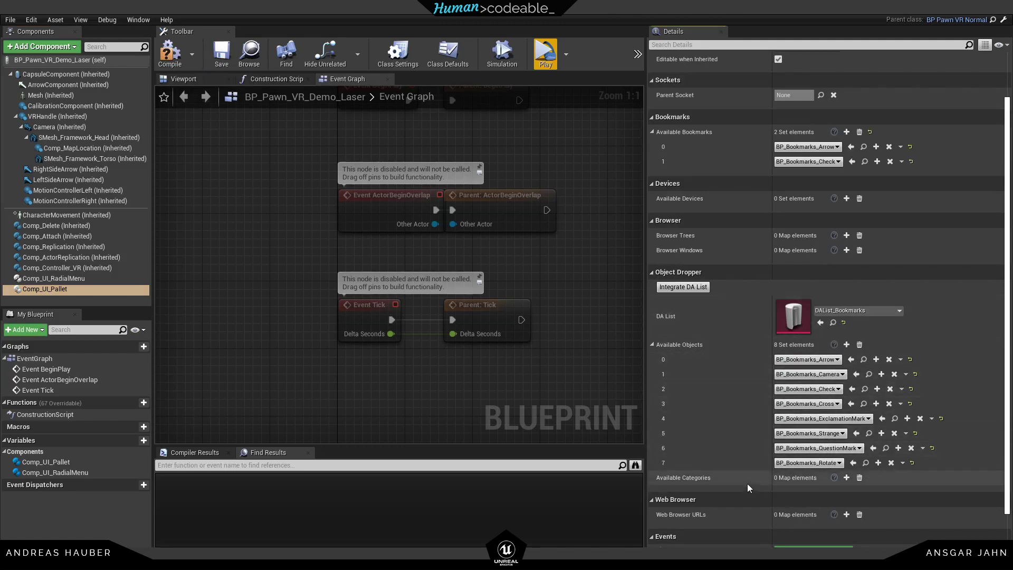
{"action": "scroll", "coordinate": [749, 486], "scroll_direction": "down", "scroll_amount": 1}
{"action": "left_click", "coordinate": [847, 447]}
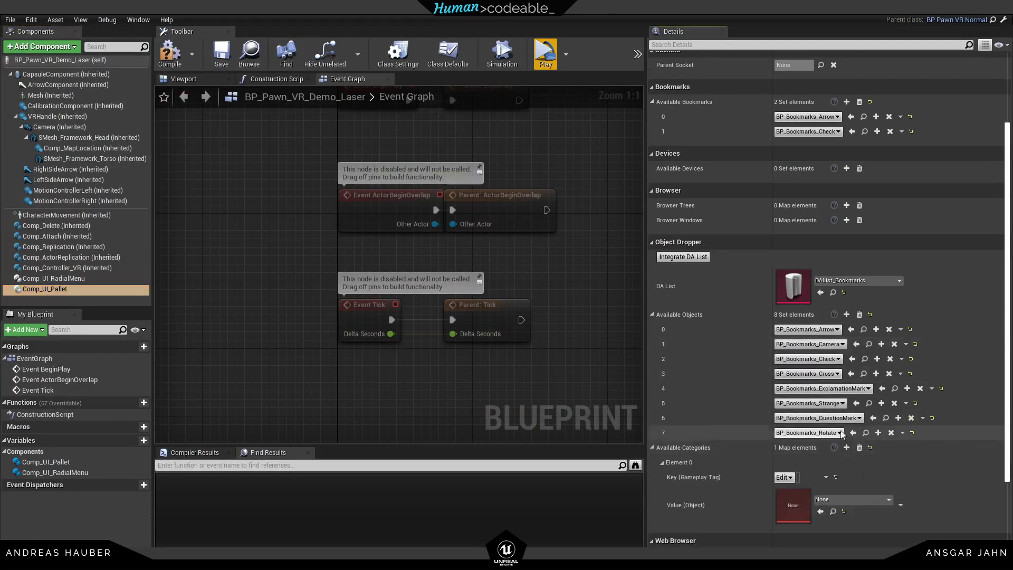
{"action": "scroll", "coordinate": [841, 434], "scroll_direction": "down", "scroll_amount": 2}
{"action": "left_click", "coordinate": [786, 409]}
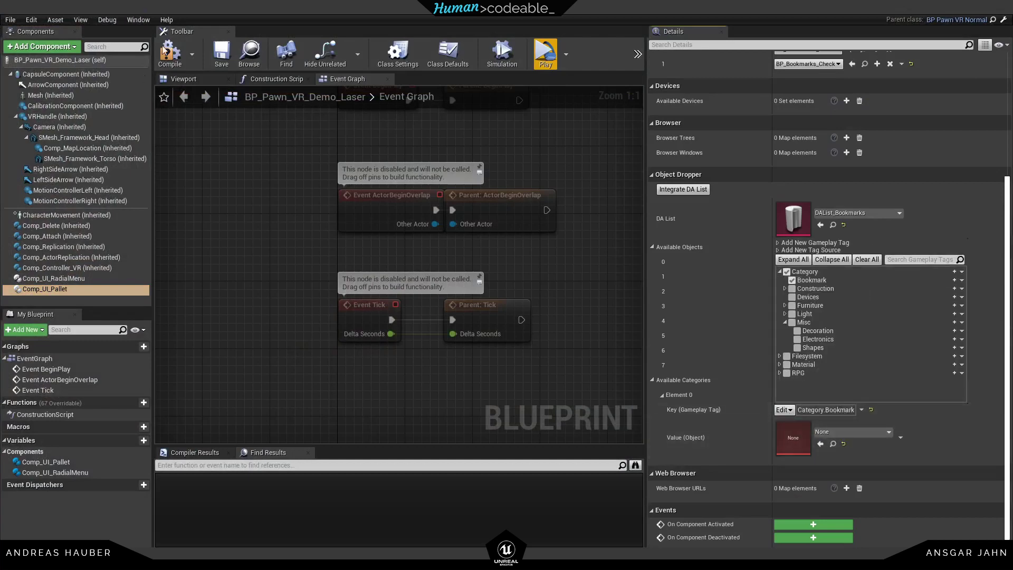
{"action": "left_click", "coordinate": [178, 66]}
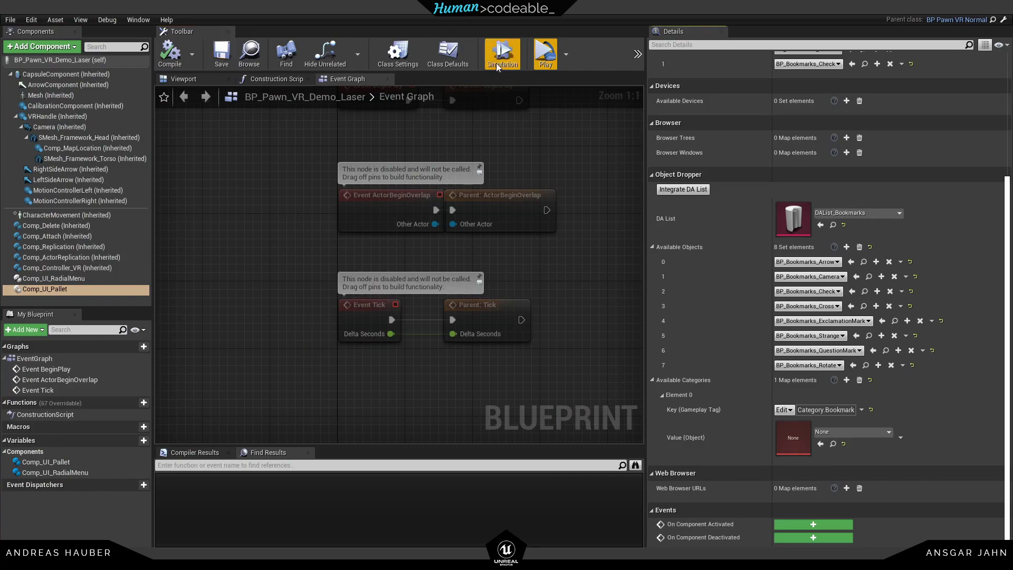
Test the level in VR Preview, run it full screen in the selected viewport and stop the session
{"action": "left_click", "coordinate": [548, 55]}
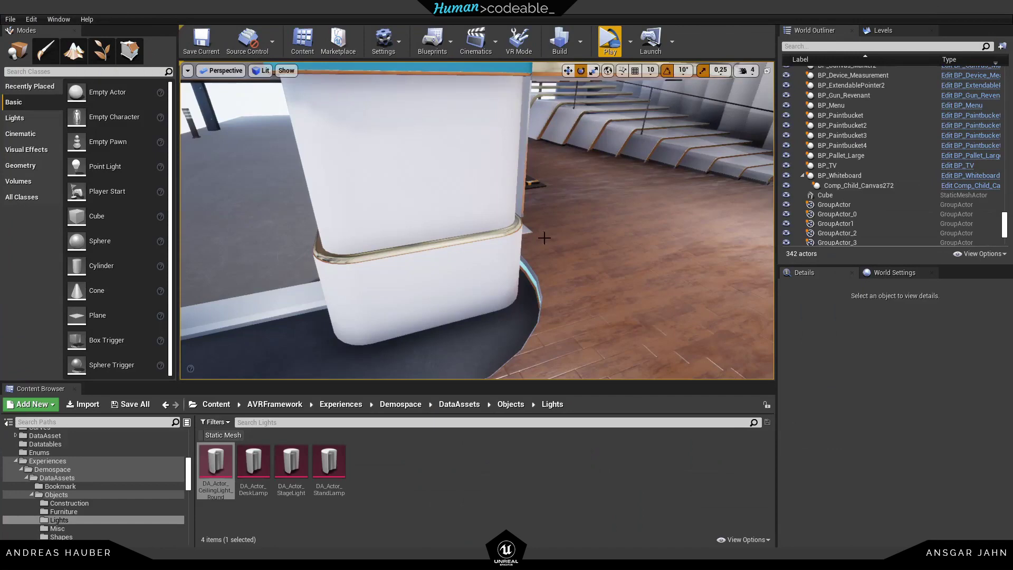
{"action": "left_click", "coordinate": [630, 41]}
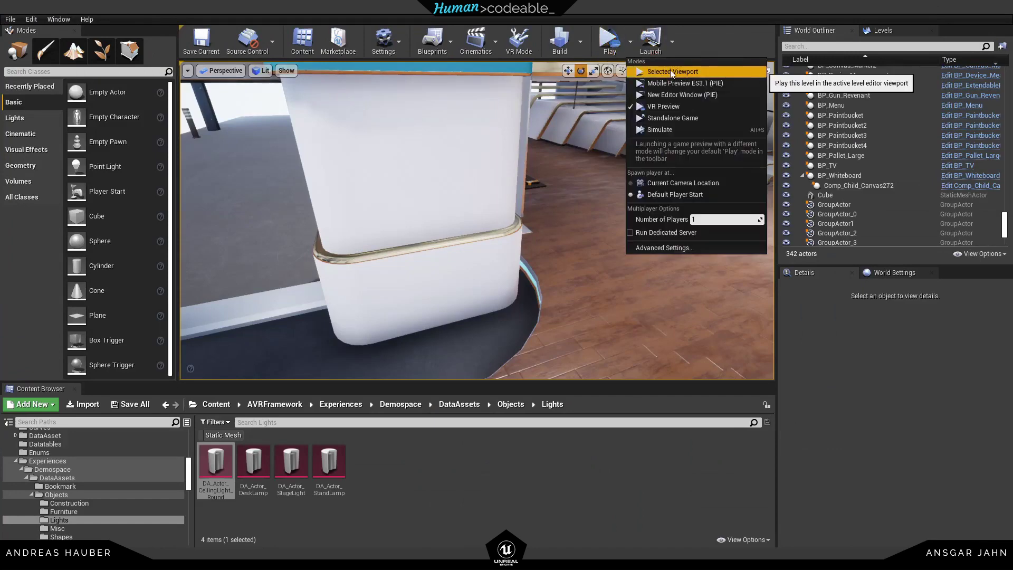
{"action": "left_click", "coordinate": [670, 70]}
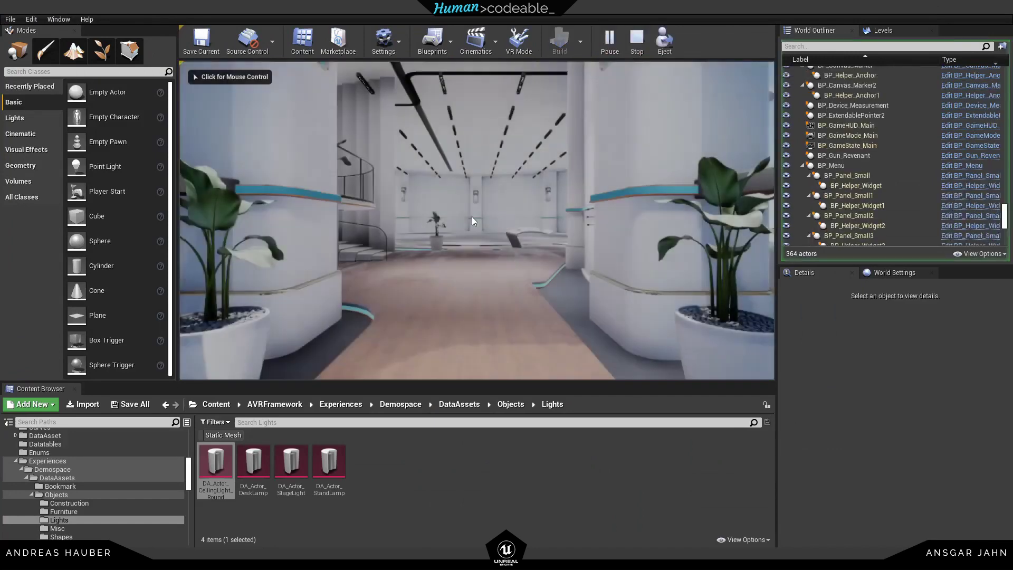
{"action": "key", "text": "F11"}
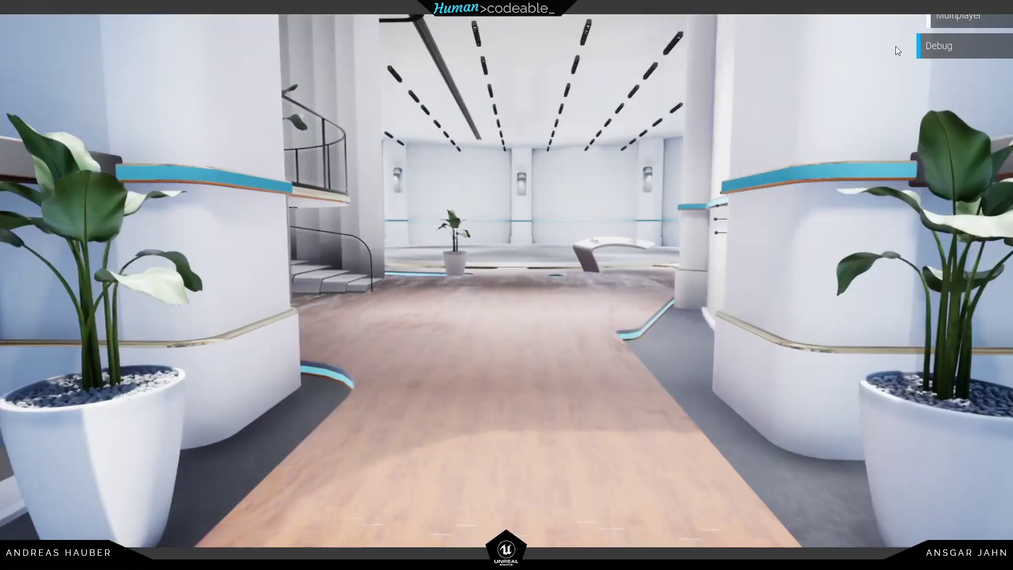
{"action": "key", "text": "Escape"}
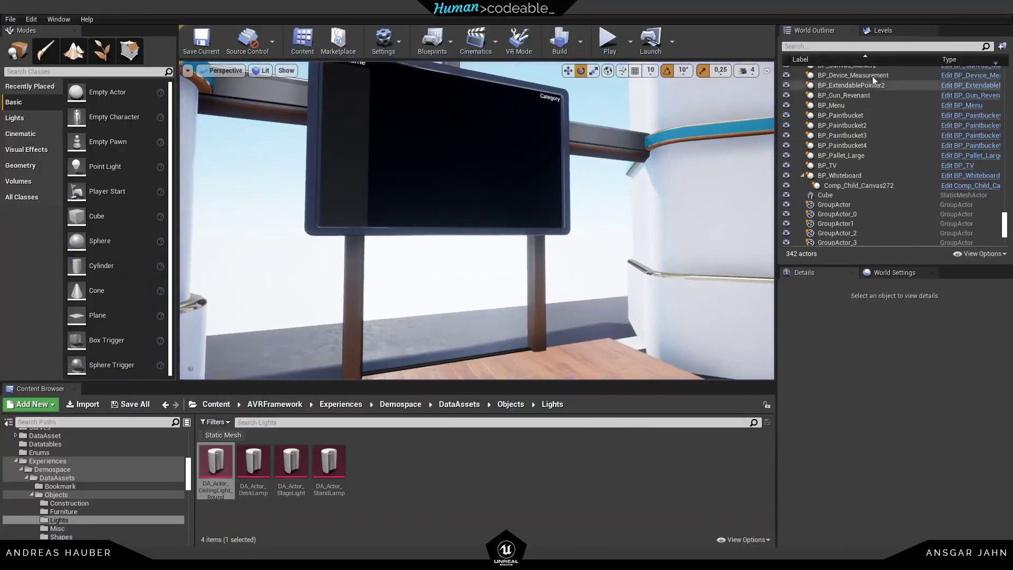
Search the level's actors for "info", select BP_MapInfo and open the blueprint assigned as its Level Key
{"action": "left_click", "coordinate": [812, 46]}
{"action": "type", "text": "info"}
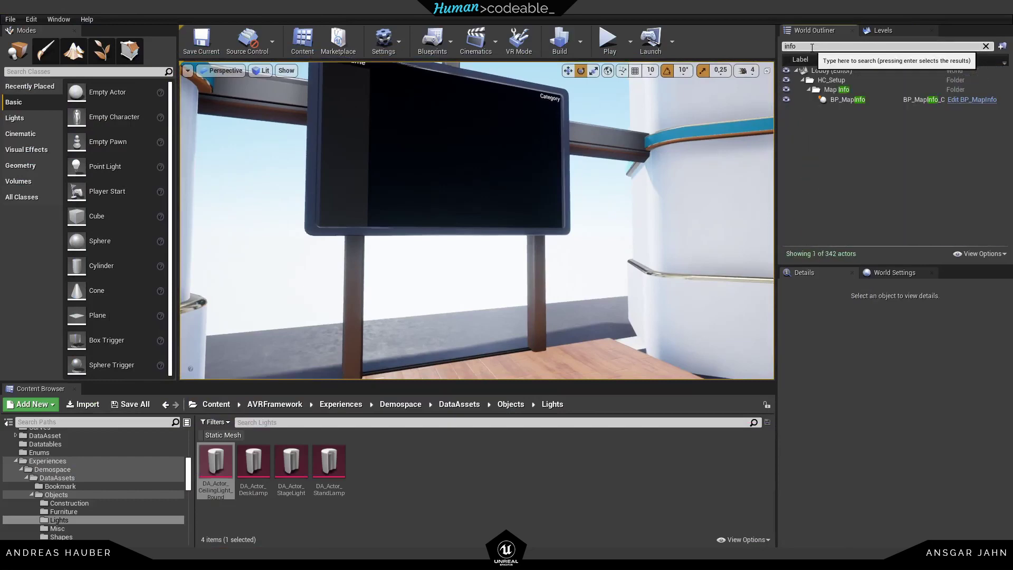
{"action": "left_click", "coordinate": [846, 100]}
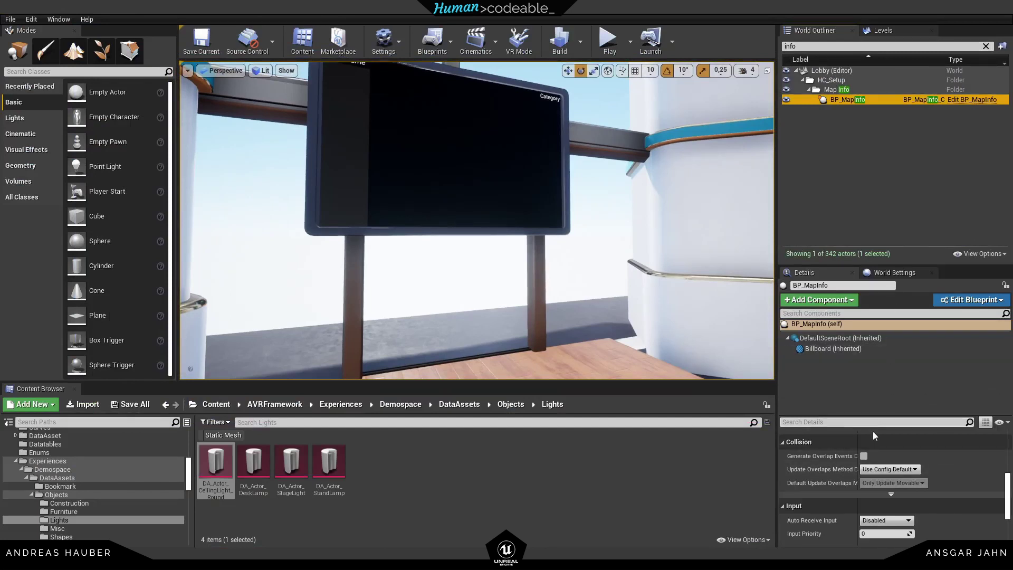
{"action": "scroll", "coordinate": [947, 487], "scroll_direction": "down", "scroll_amount": 5}
{"action": "scroll", "coordinate": [945, 501], "scroll_direction": "up", "scroll_amount": 10}
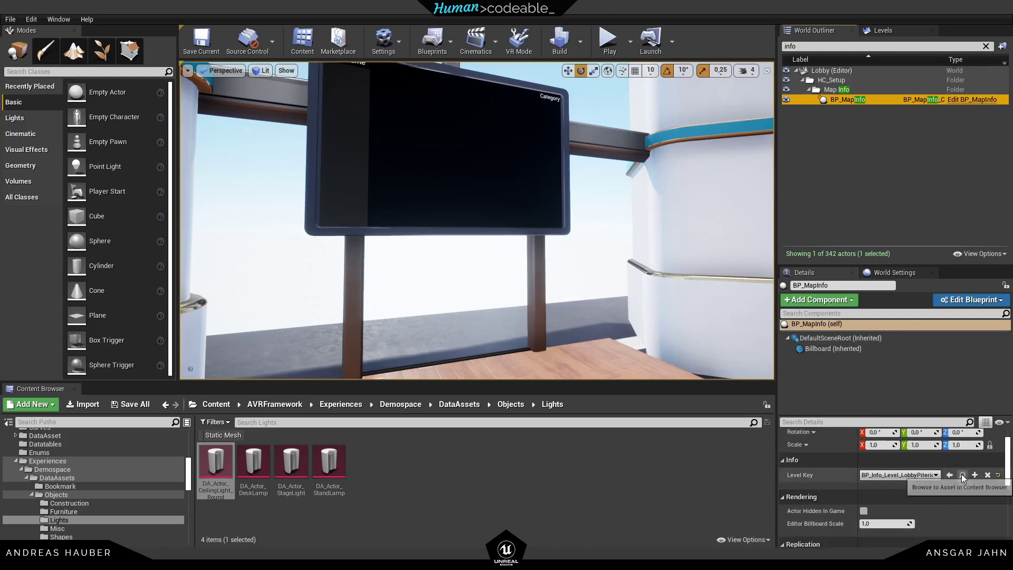
{"action": "left_click", "coordinate": [962, 475]}
{"action": "double_click", "coordinate": [330, 460]}
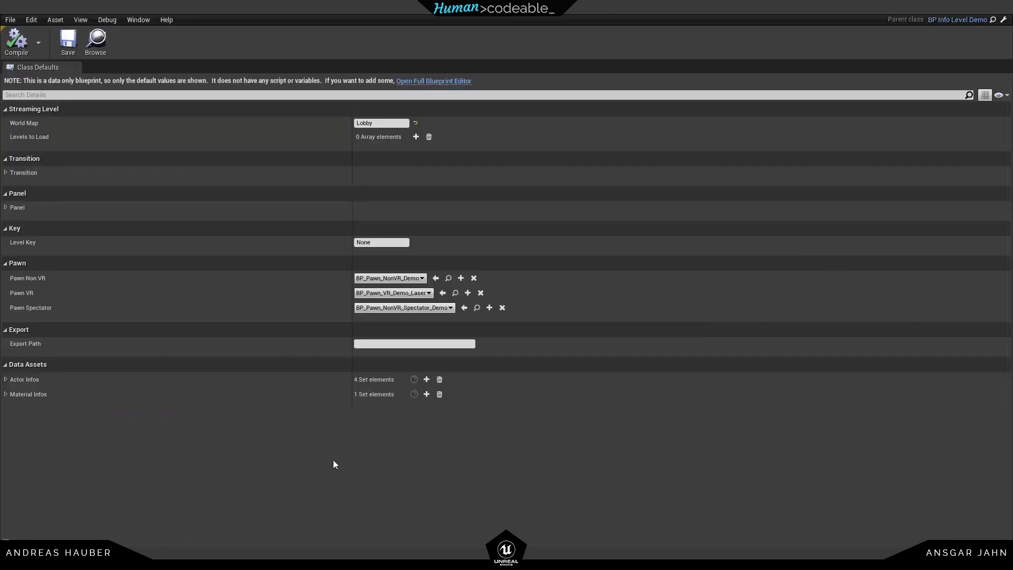
Open the BP_Pawn_NonVR_Demo blueprint referenced as Pawn Non VR and select its Comp_UI_NonVR1 component
{"action": "left_click", "coordinate": [443, 280]}
{"action": "double_click", "coordinate": [228, 455]}
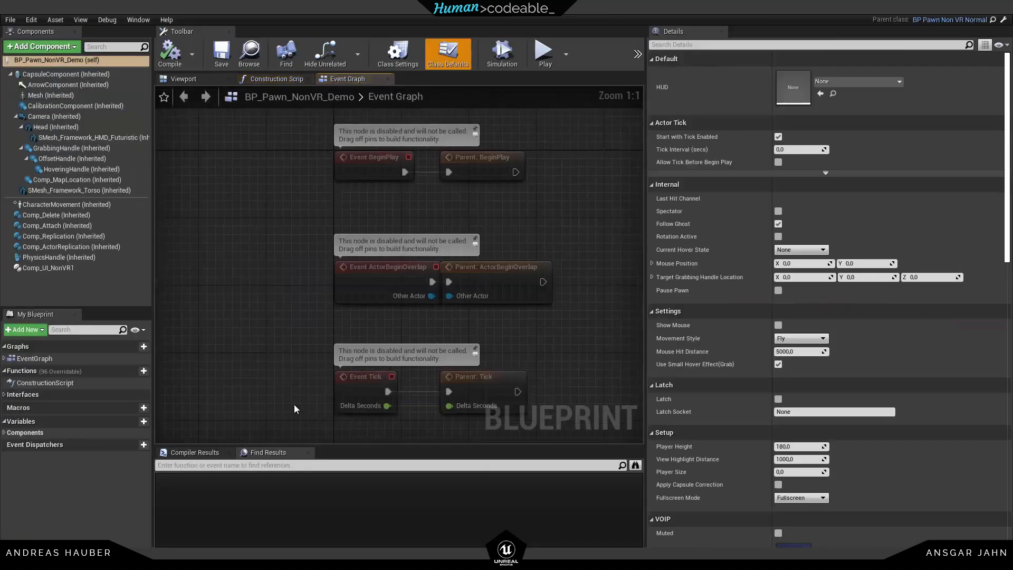
{"action": "left_click", "coordinate": [74, 268]}
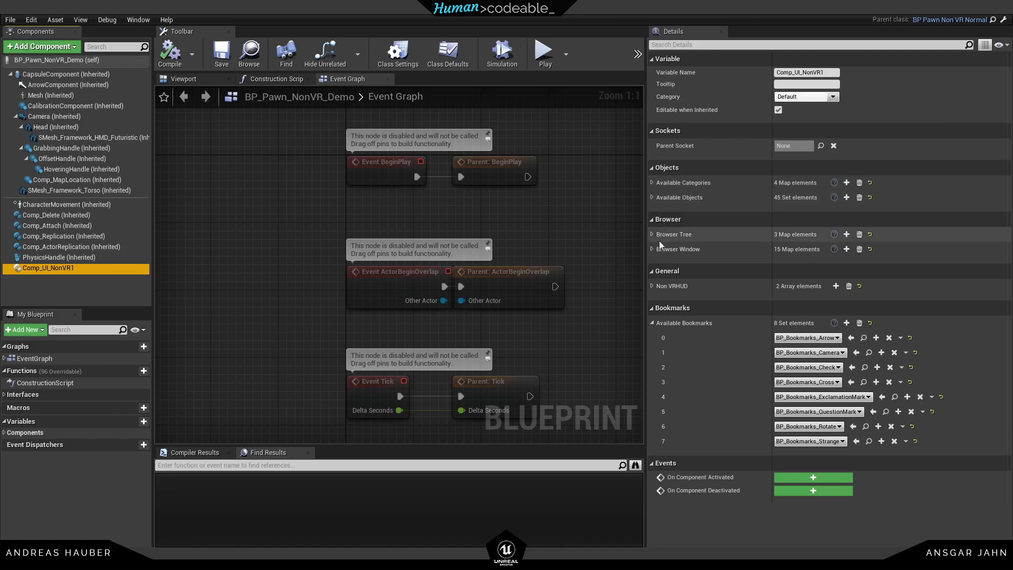
Add a Non VRHUD element with its MenuField set to Objects, and compile and save the pawn
{"action": "left_click", "coordinate": [652, 285]}
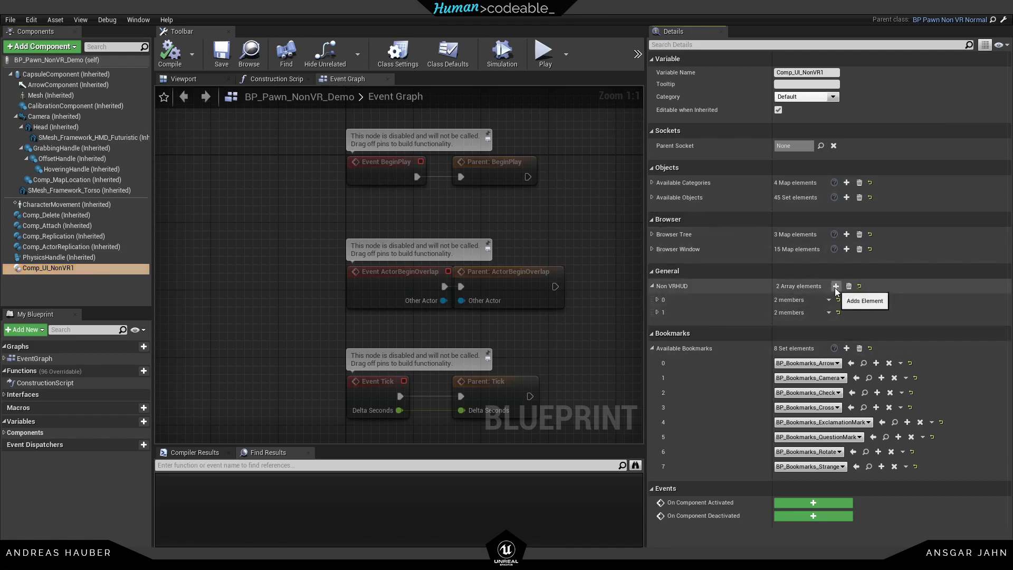
{"action": "left_click", "coordinate": [837, 286]}
{"action": "left_click", "coordinate": [657, 325]}
{"action": "left_click", "coordinate": [802, 338]}
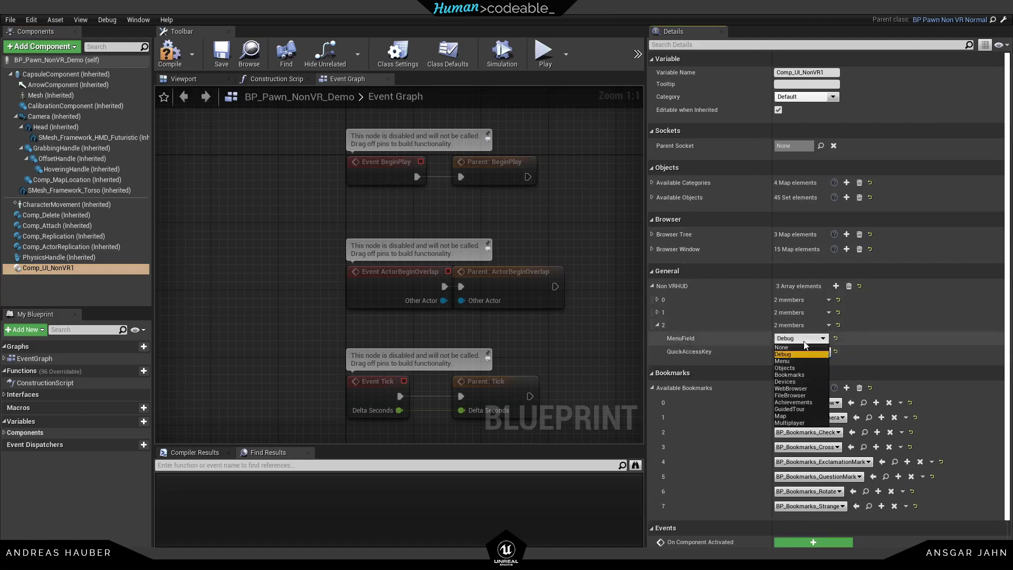
{"action": "left_click", "coordinate": [796, 368]}
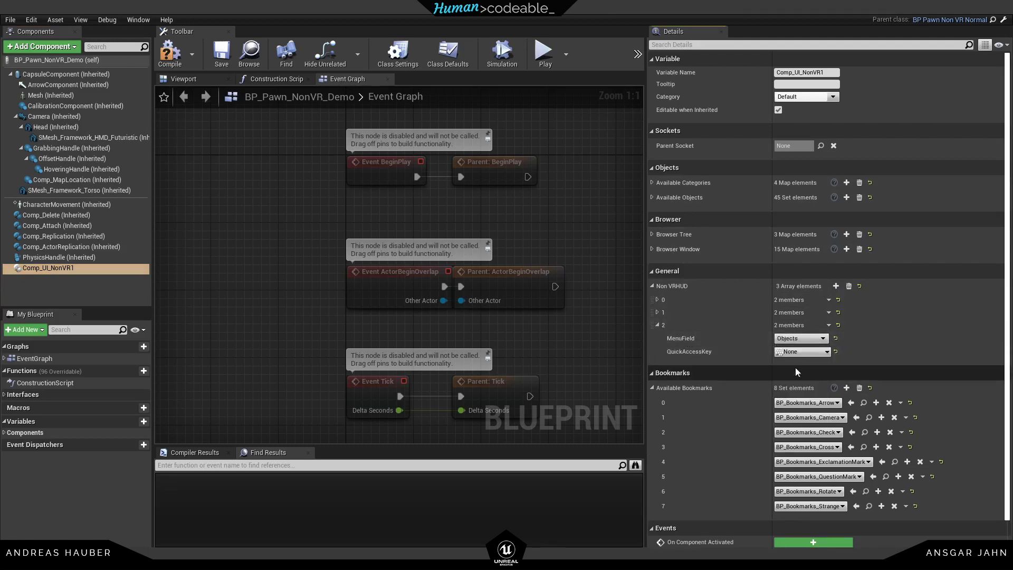
{"action": "left_click", "coordinate": [169, 55]}
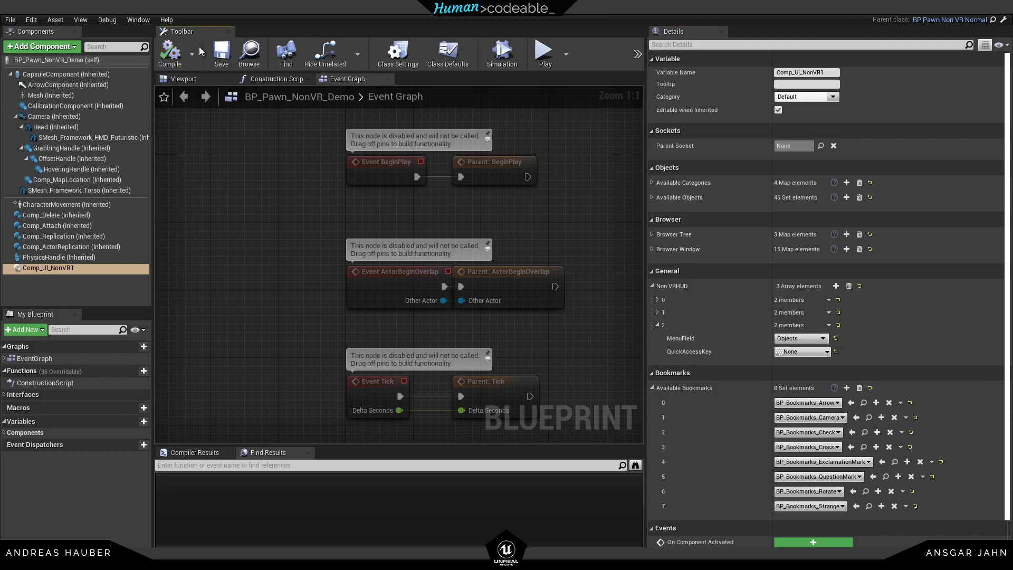
{"action": "left_click", "coordinate": [222, 51]}
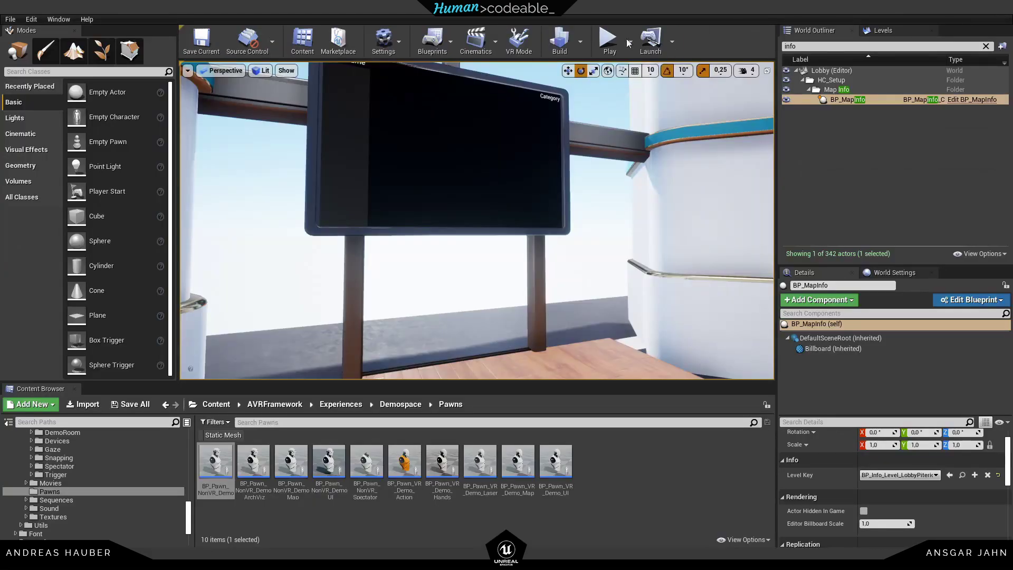
Play the level full screen in the selected viewport and open the Objects menu
{"action": "left_click", "coordinate": [609, 41]}
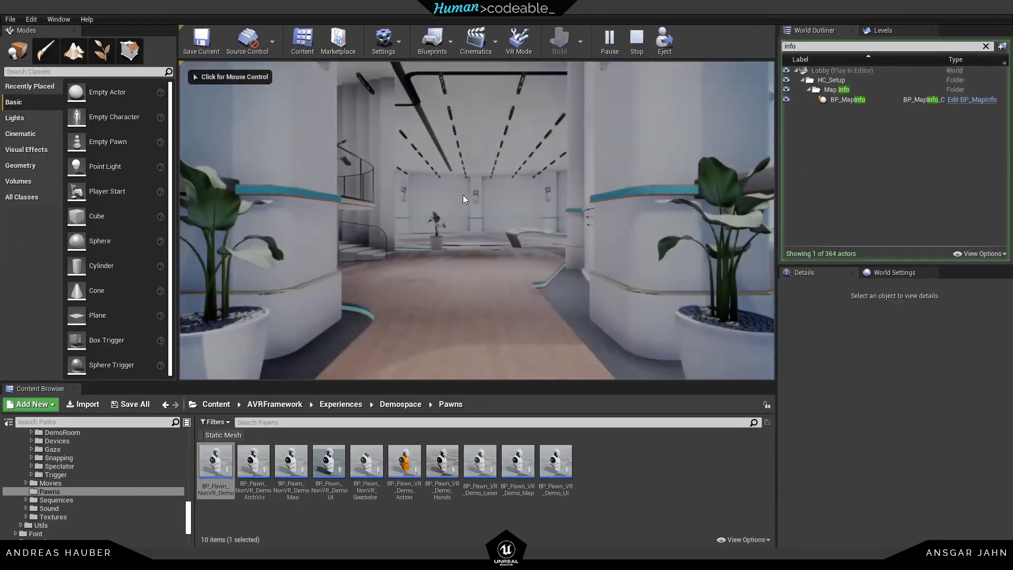
{"action": "key", "text": "F11"}
{"action": "key", "text": "w"}
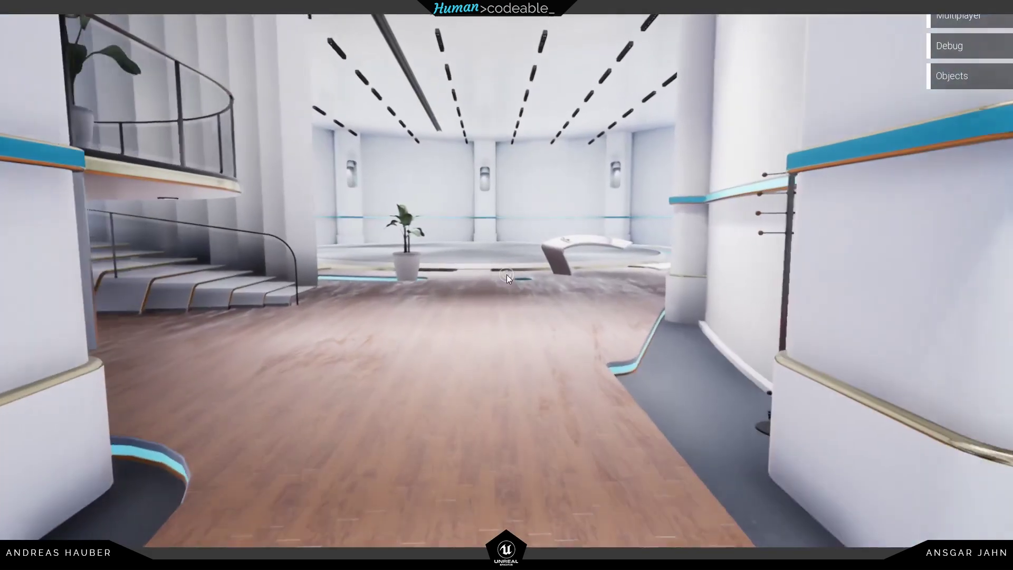
{"action": "left_click", "coordinate": [951, 77]}
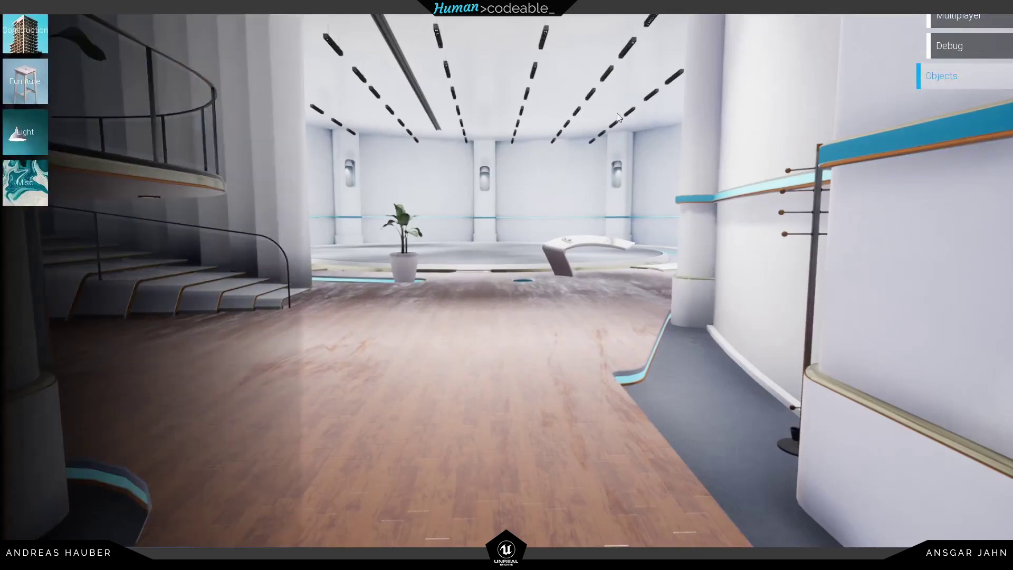
Spawn the blue table lamp from the Light category and place it on the lobby's wooden floor
{"action": "left_click", "coordinate": [27, 140]}
{"action": "left_click", "coordinate": [159, 83]}
{"action": "right_click_drag", "start_coordinate": [382, 128], "coordinate": [519, 230]}
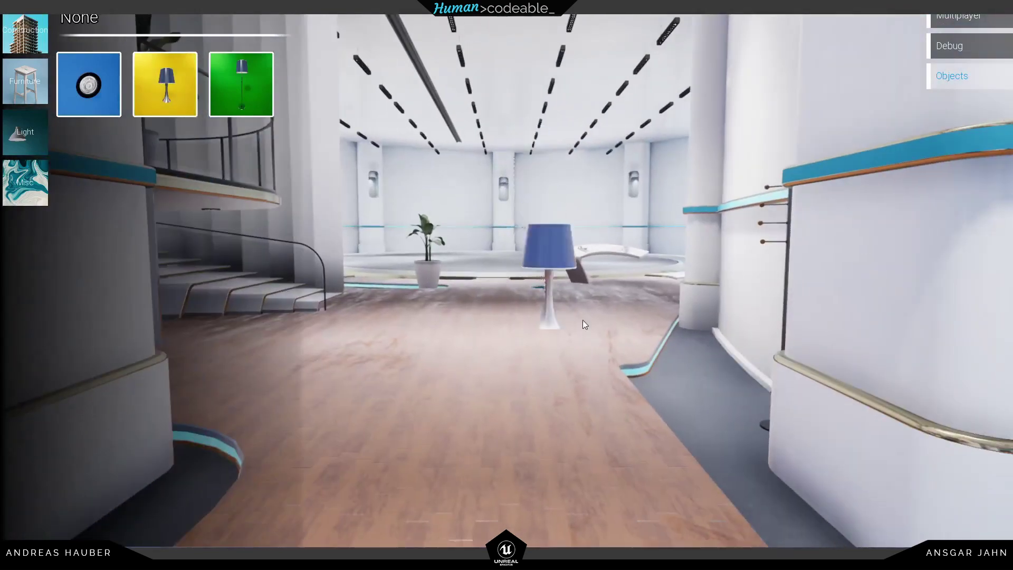
{"action": "left_click", "coordinate": [609, 328]}
{"action": "left_click", "coordinate": [612, 330]}
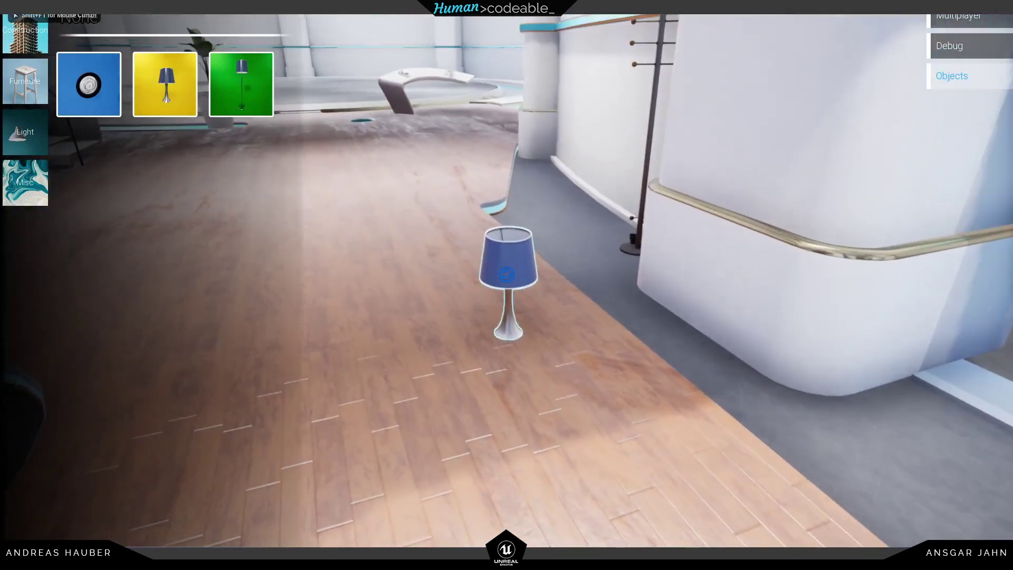
Grab and move the spawned table lamp across the lobby floor and stop the play session
{"action": "left_click", "coordinate": [506, 274]}
{"action": "key", "text": "w"}
{"action": "left_click", "coordinate": [505, 275]}
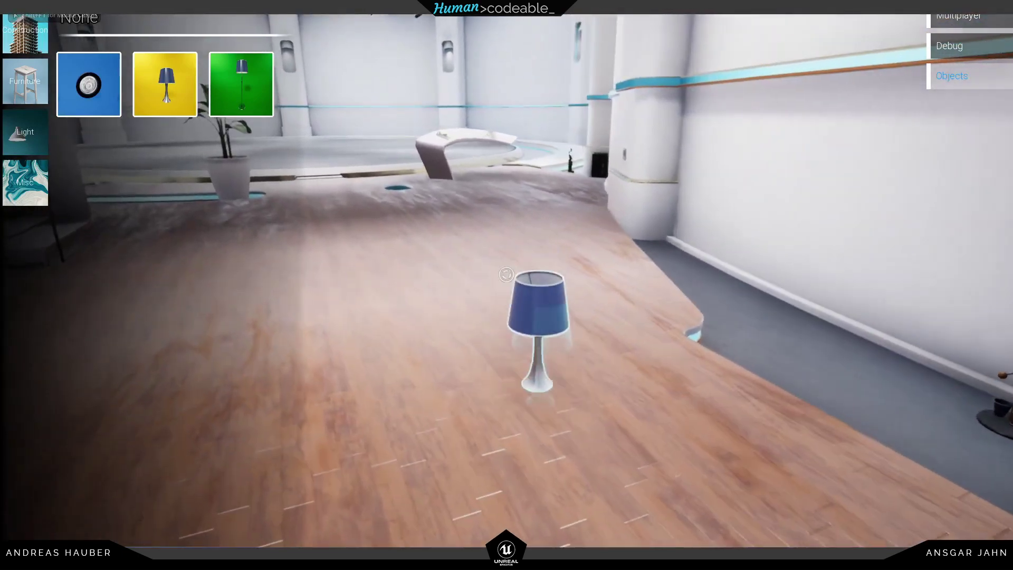
{"action": "key", "text": "s"}
{"action": "key", "text": "Escape"}
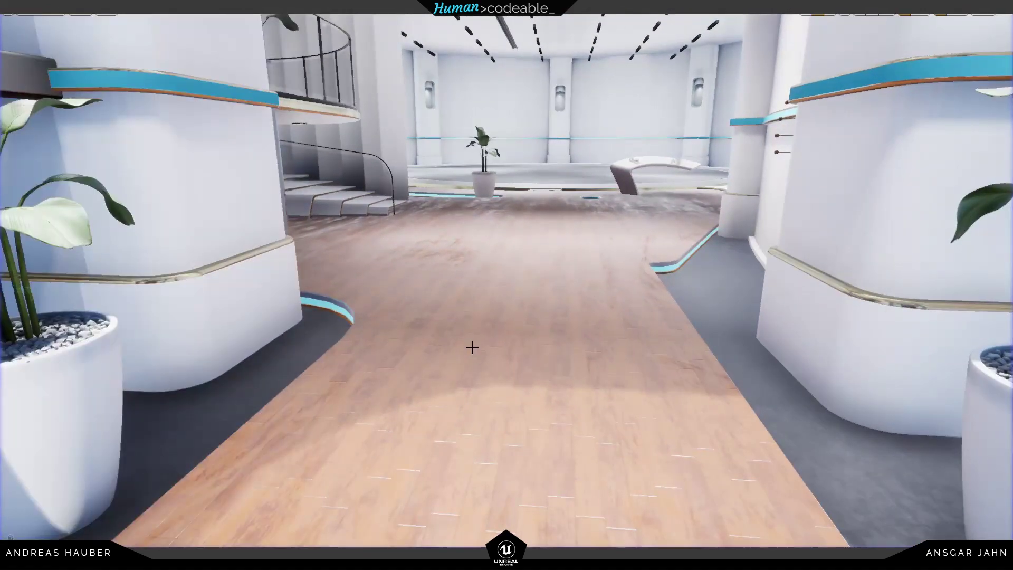
In BP_Pawn_NonVR_Demo, clear the Available Categories of Comp_UI_NonVR1 and add one element with the key Category.Bookmark
{"action": "left_click", "coordinate": [488, 8]}
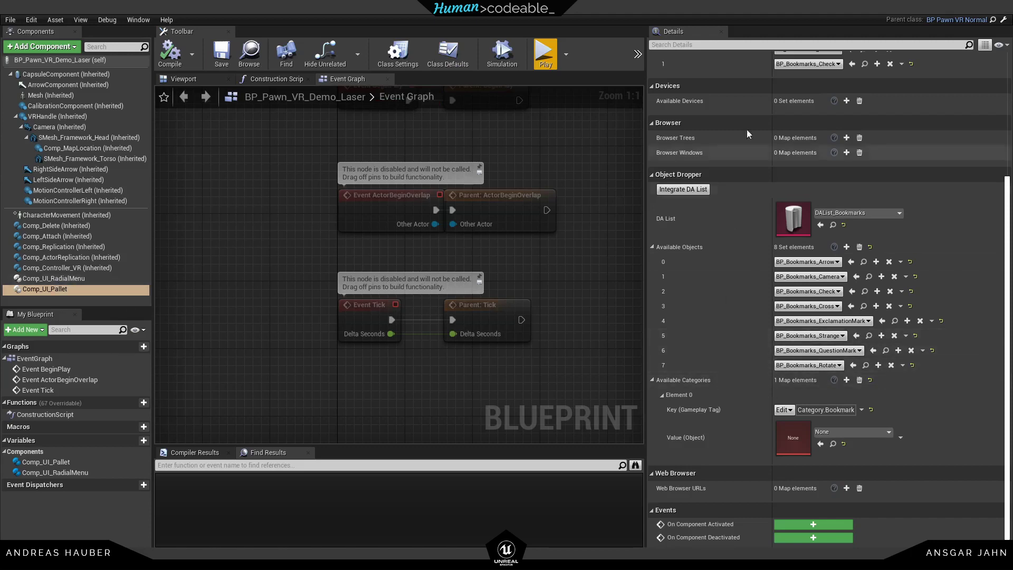
{"action": "left_click", "coordinate": [830, 14]}
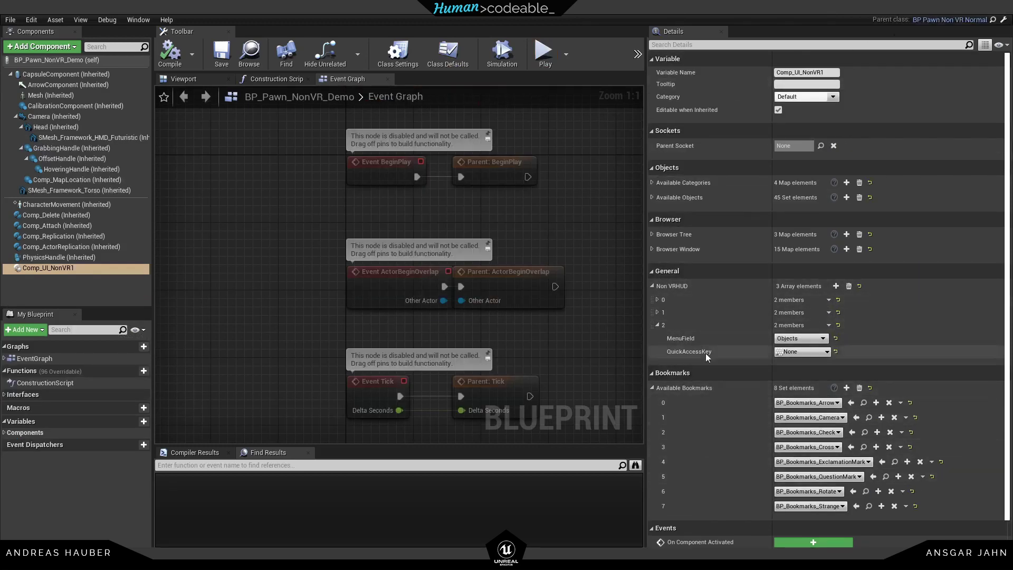
{"action": "left_click", "coordinate": [652, 183]}
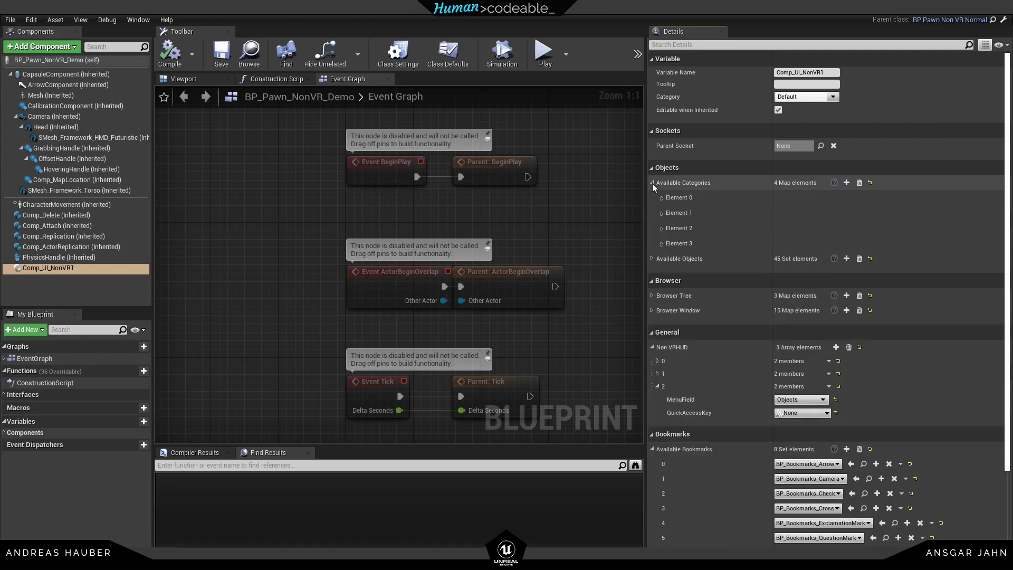
{"action": "left_click", "coordinate": [859, 182]}
{"action": "left_click", "coordinate": [846, 182]}
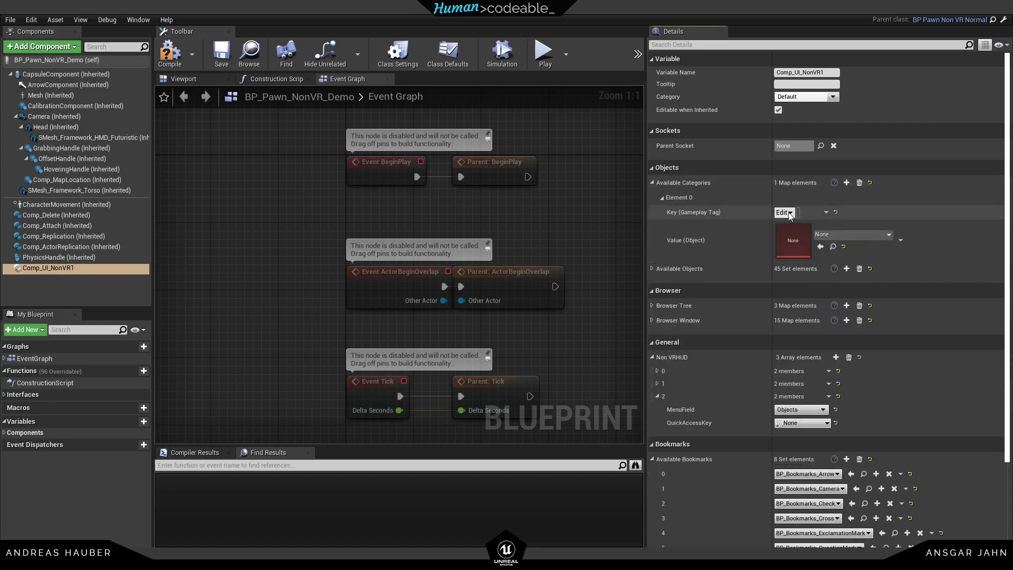
{"action": "left_click", "coordinate": [790, 213]}
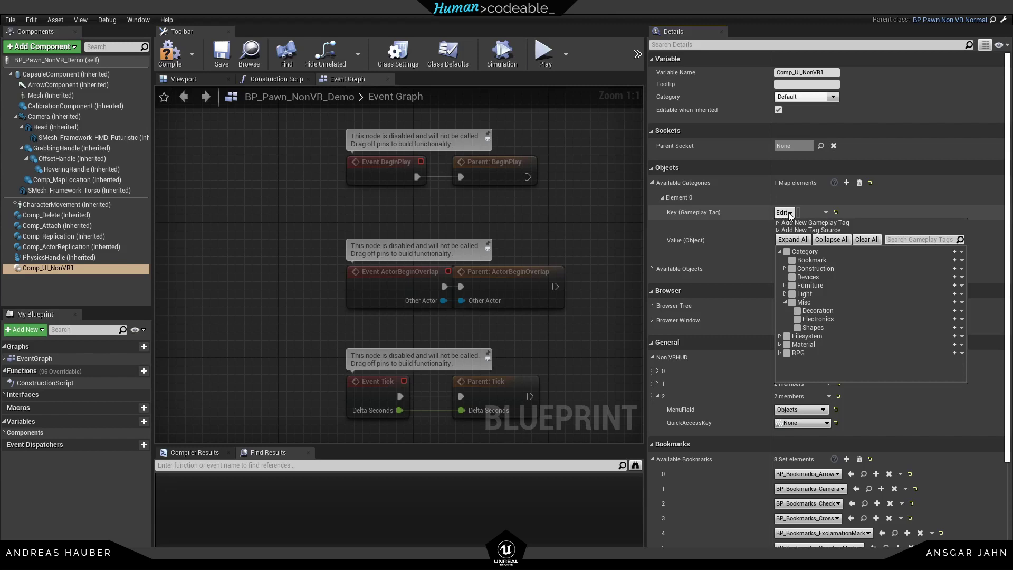
{"action": "left_click", "coordinate": [792, 260]}
{"action": "left_click", "coordinate": [555, 218]}
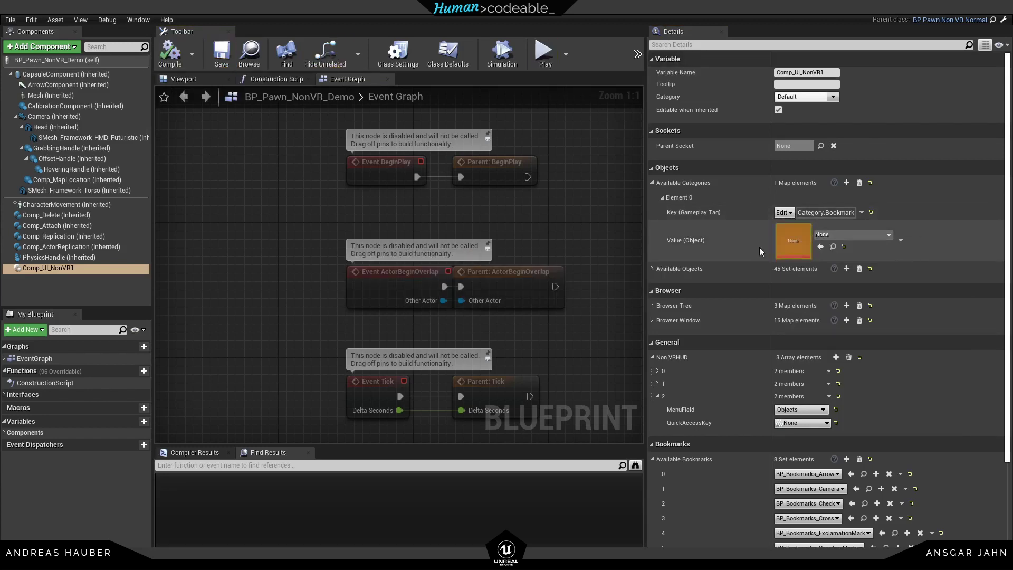
Remove all Available Objects of Comp_UI_NonVR1 and add an element set to BP_Bookmarks_Arrow
{"action": "left_click", "coordinate": [653, 268]}
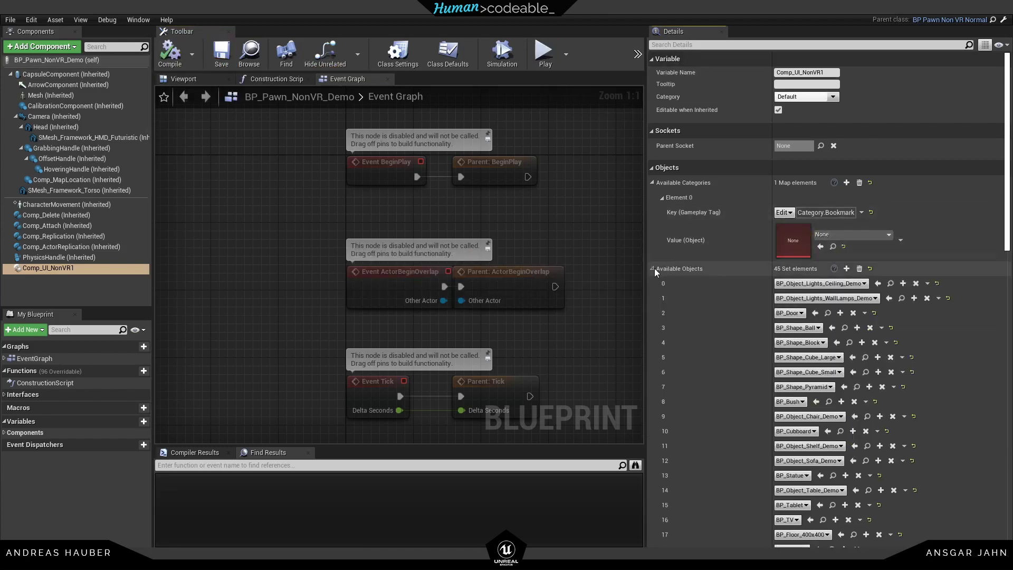
{"action": "left_click", "coordinate": [859, 269]}
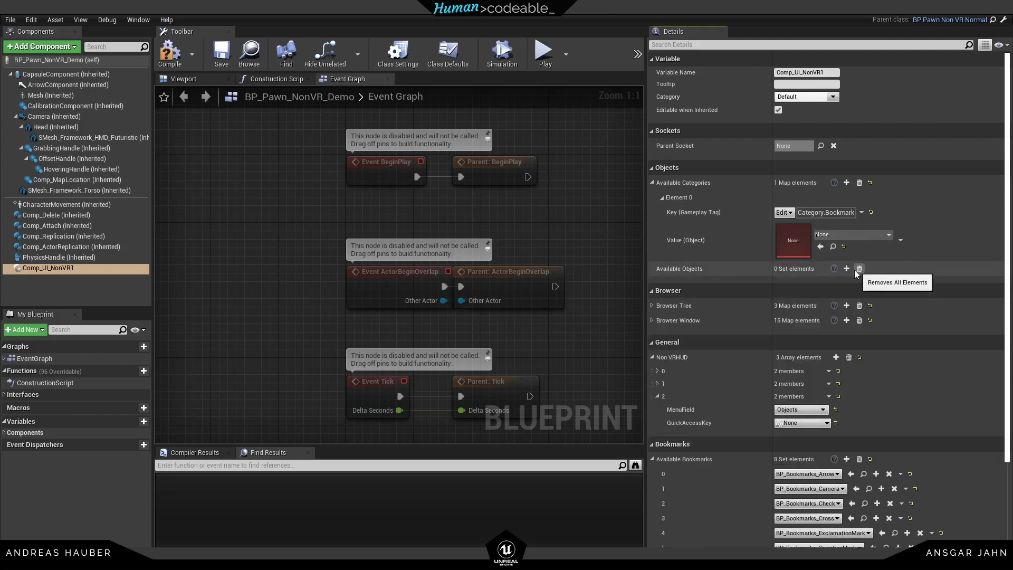
{"action": "left_click", "coordinate": [846, 269]}
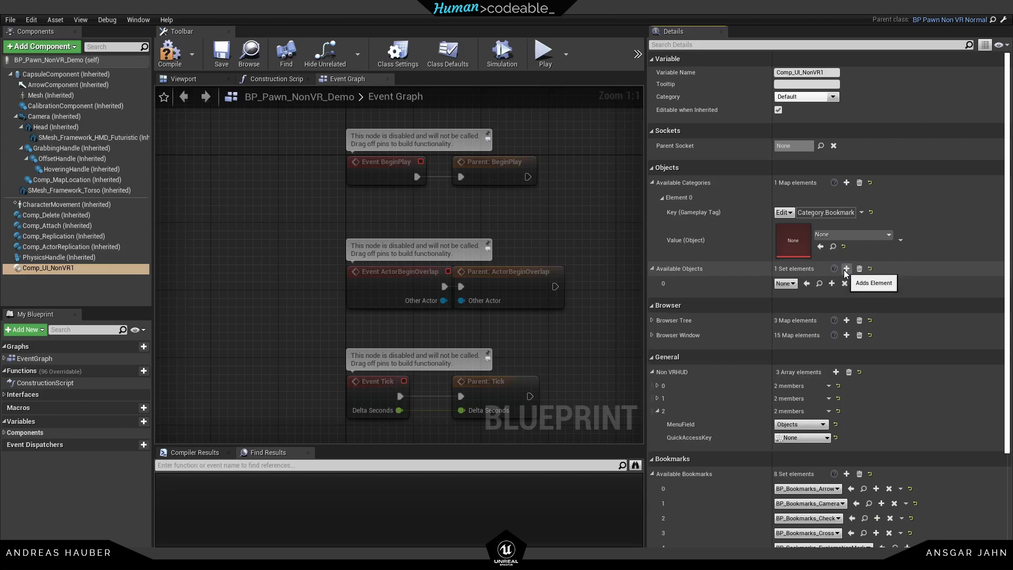
{"action": "left_click", "coordinate": [785, 285]}
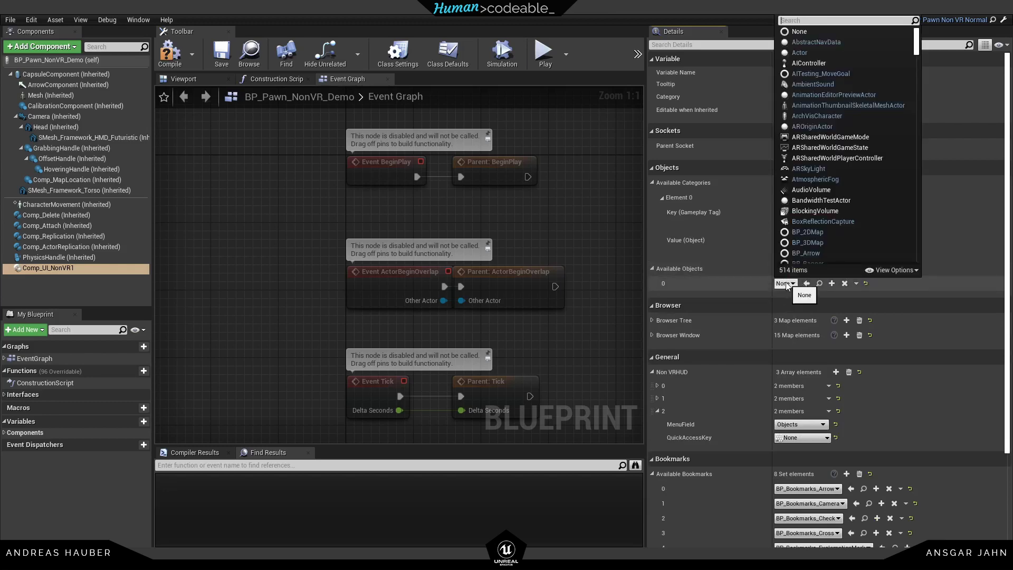
{"action": "type", "text": "book"}
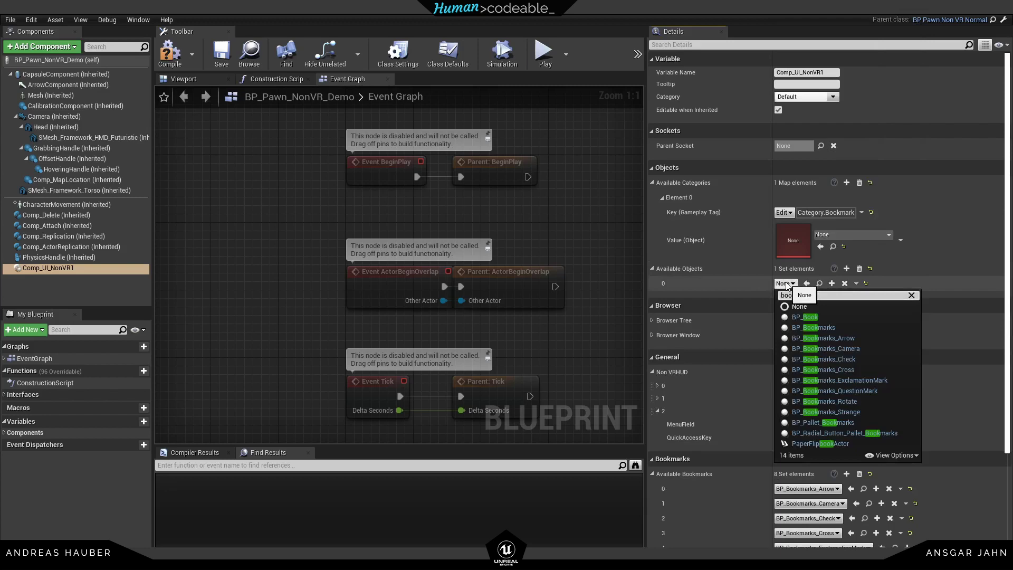
{"action": "left_click", "coordinate": [846, 338]}
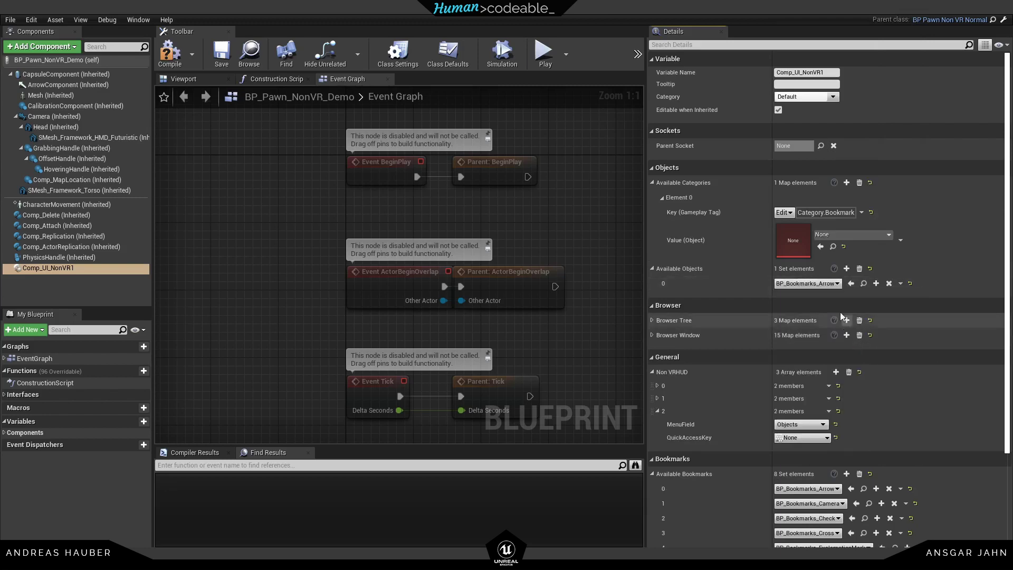
Add a second Available Objects element set to BP_Bookmarks_Camera, and compile and save the pawn
{"action": "left_click", "coordinate": [846, 269]}
{"action": "left_click", "coordinate": [794, 296]}
{"action": "type", "text": "book"}
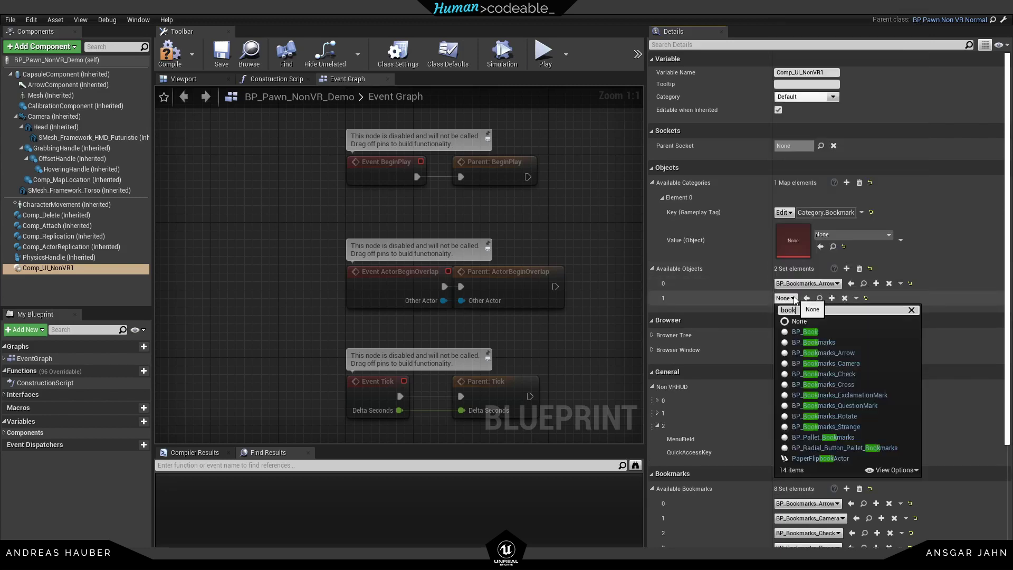
{"action": "left_click", "coordinate": [842, 364]}
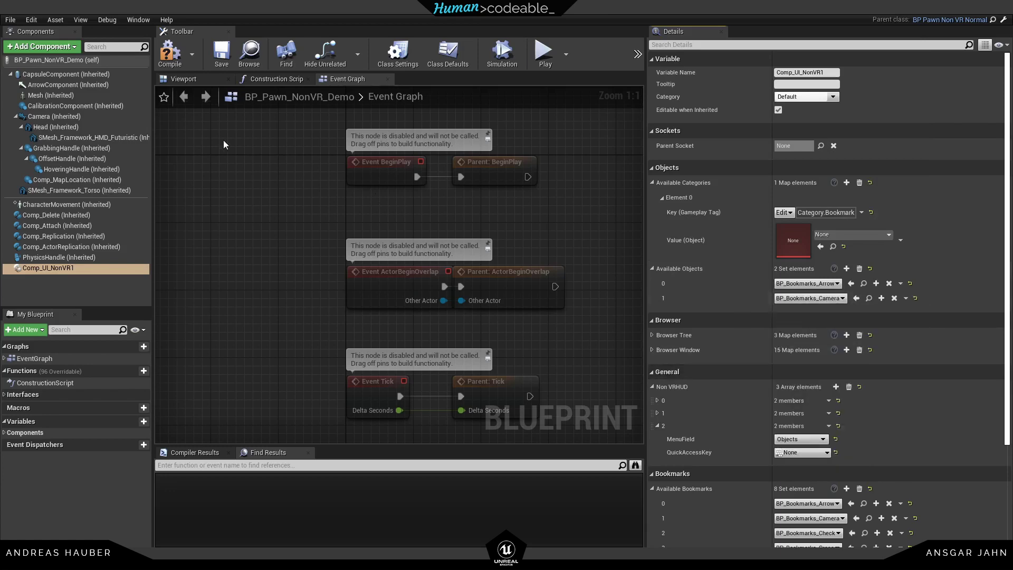
{"action": "left_click", "coordinate": [170, 53]}
{"action": "left_click", "coordinate": [221, 53]}
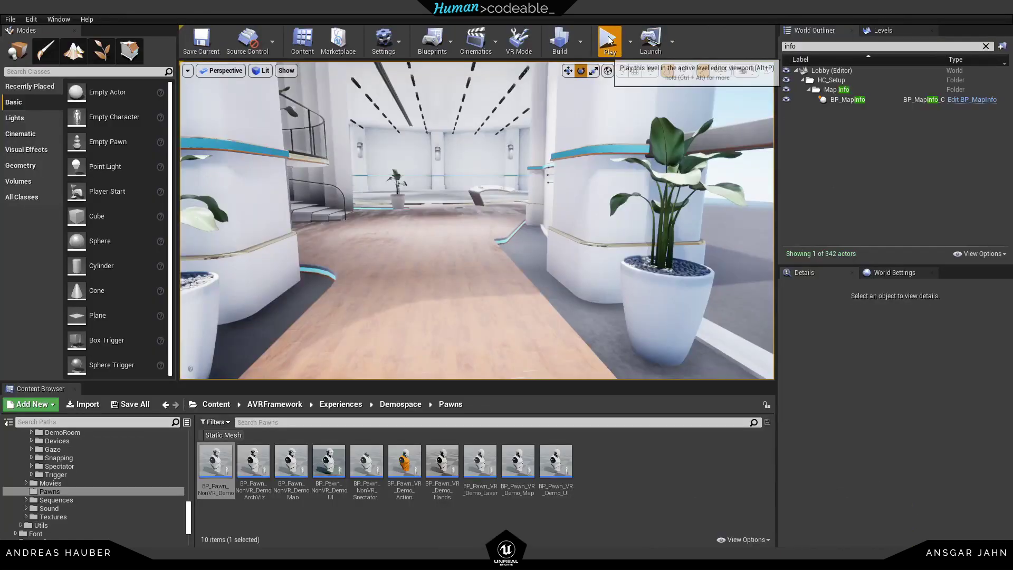
Play the lobby level full screen and open the Objects menu of the HUD
{"action": "left_click", "coordinate": [608, 40]}
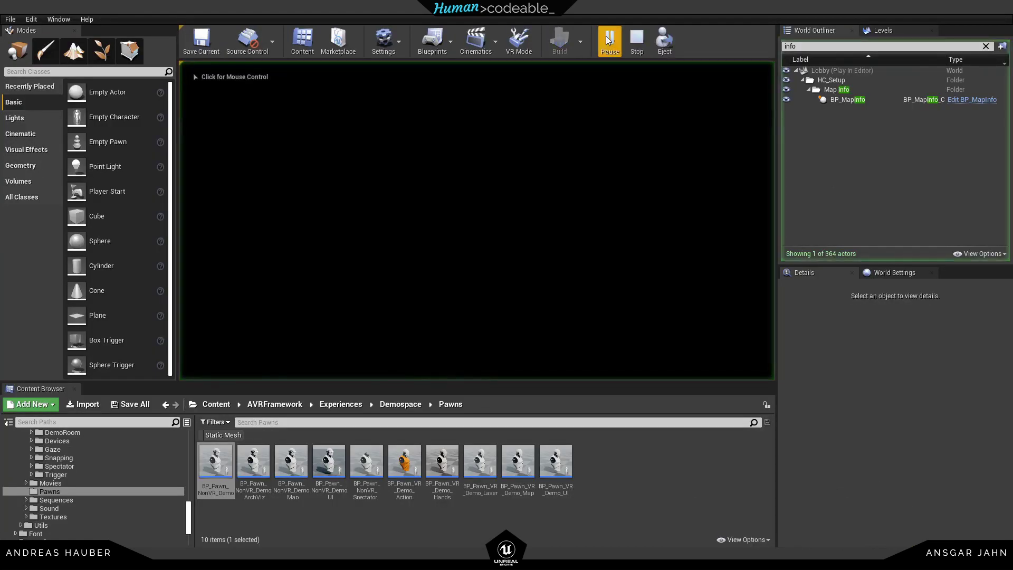
{"action": "key", "text": "F11"}
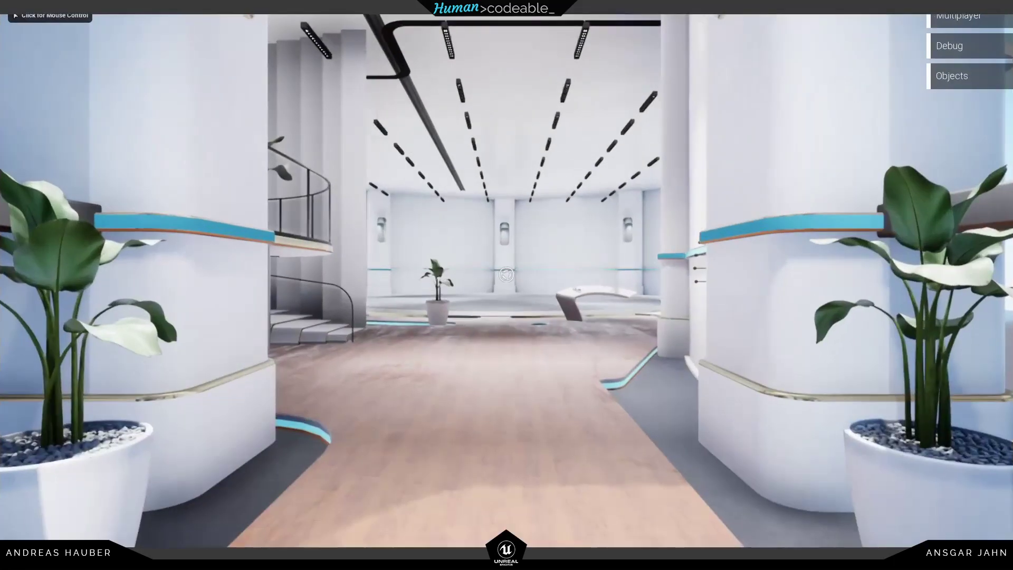
{"action": "left_click", "coordinate": [960, 77]}
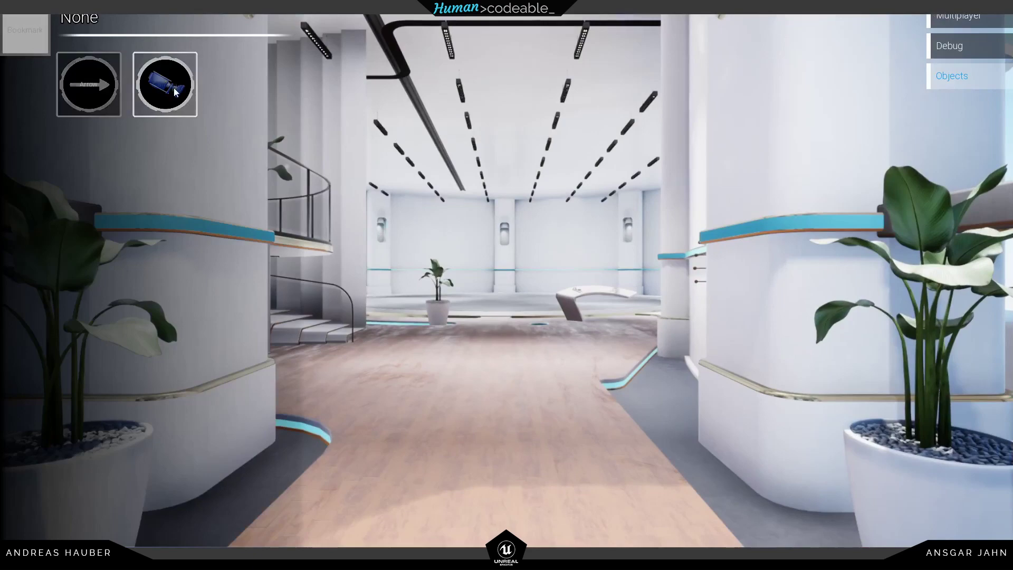
Spawn the camera bookmark from the Bookmark category, then move and rotate it in the lobby
{"action": "left_click", "coordinate": [174, 87]}
{"action": "left_click", "coordinate": [125, 97]}
{"action": "key", "text": "w"}
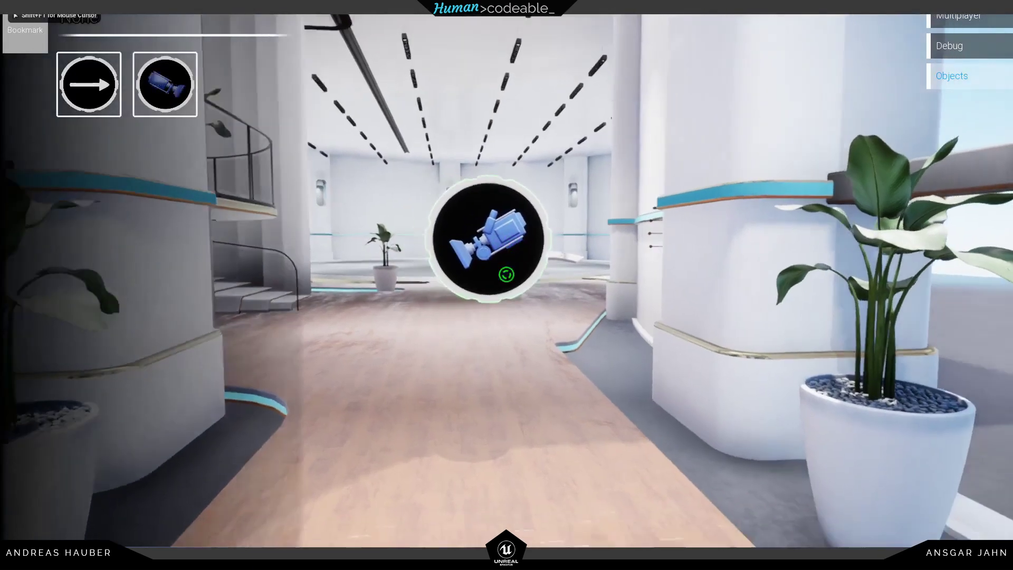
{"action": "key", "text": "w"}
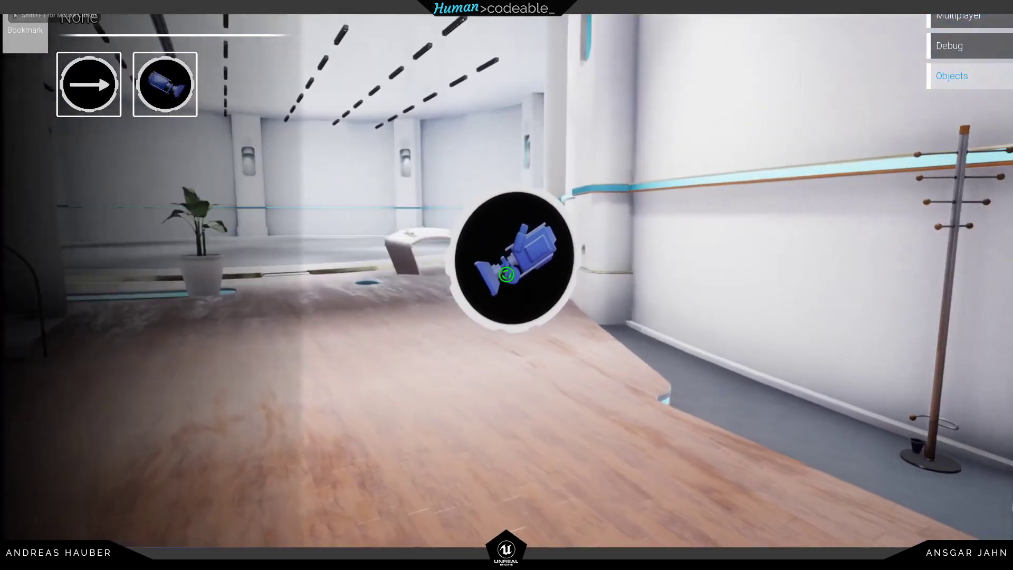
{"action": "scroll", "coordinate": [506, 274], "scroll_direction": "down", "scroll_amount": 3}
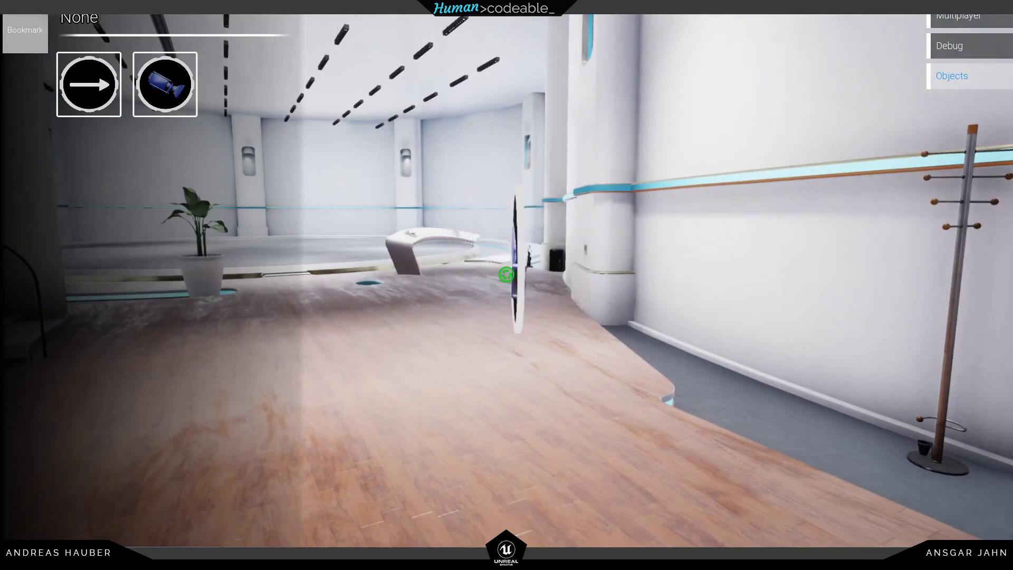
{"action": "key", "text": "s"}
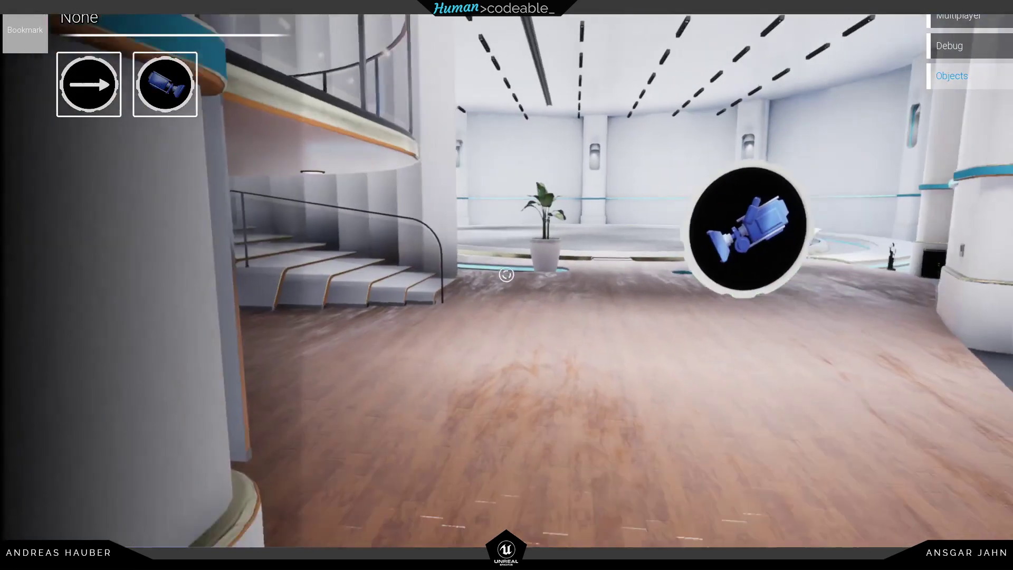
Leave the full-screen view and stop the play session
{"action": "key", "text": "shift+F1"}
{"action": "key", "text": "F11"}
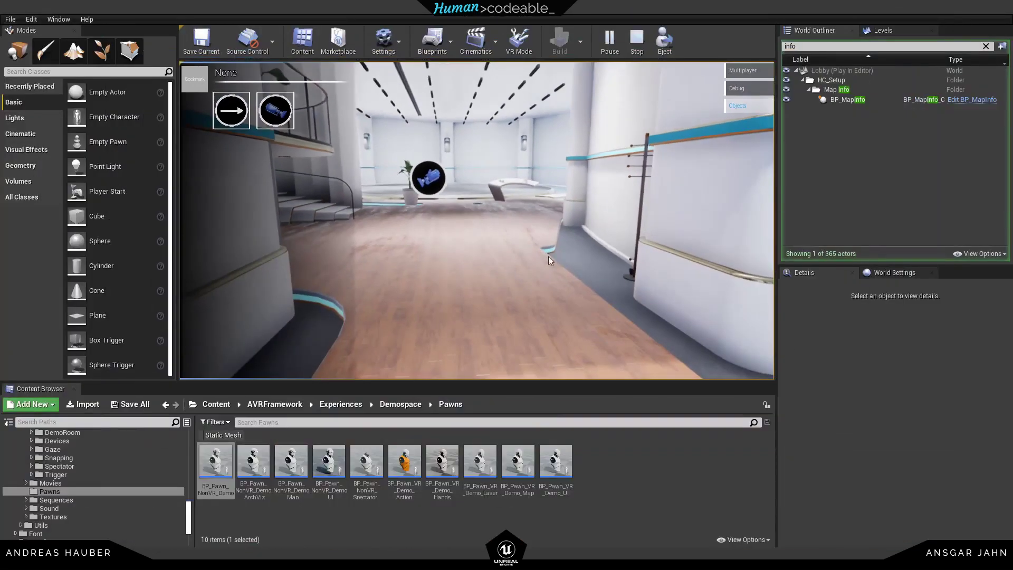
{"action": "left_click", "coordinate": [638, 38]}
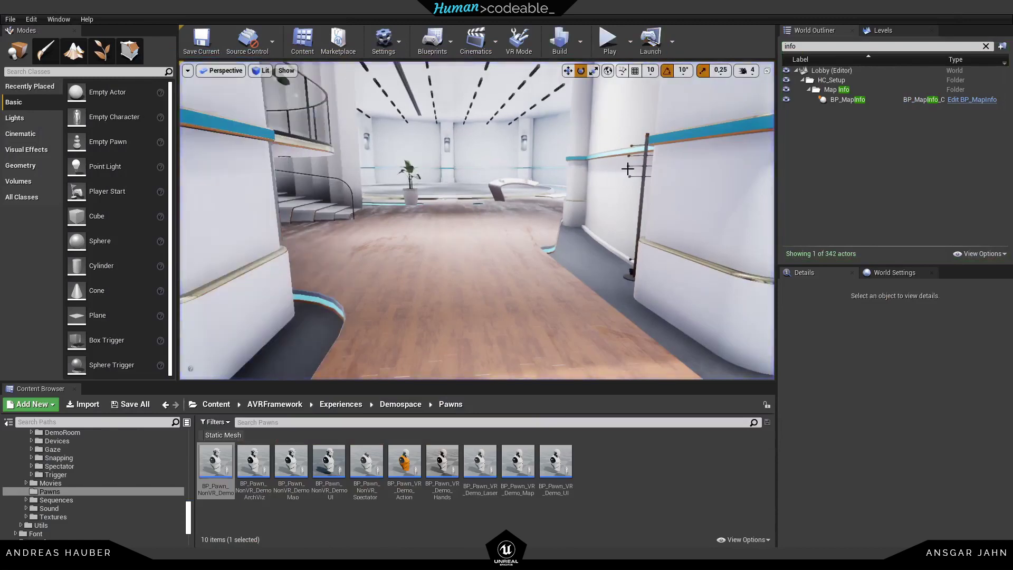